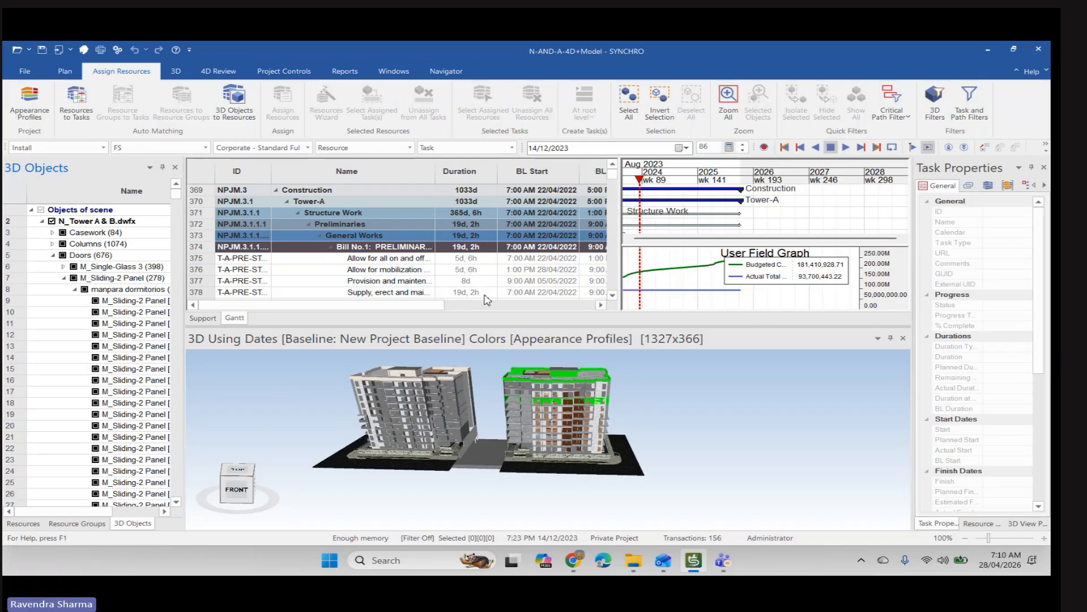
Widen the task table to show the baseline finish and actual start columns, and examine both towers in 3D.
{"action": "left_click_drag", "start_coordinate": [623, 176], "coordinate": [803, 198]}
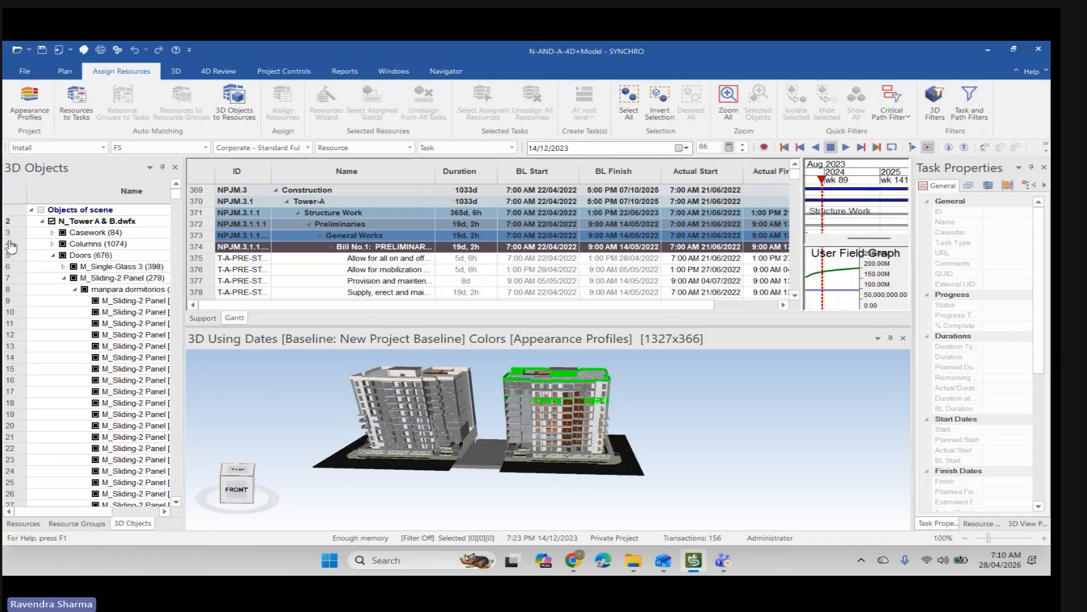
{"action": "scroll", "coordinate": [488, 404], "scroll_direction": "up", "scroll_amount": 5}
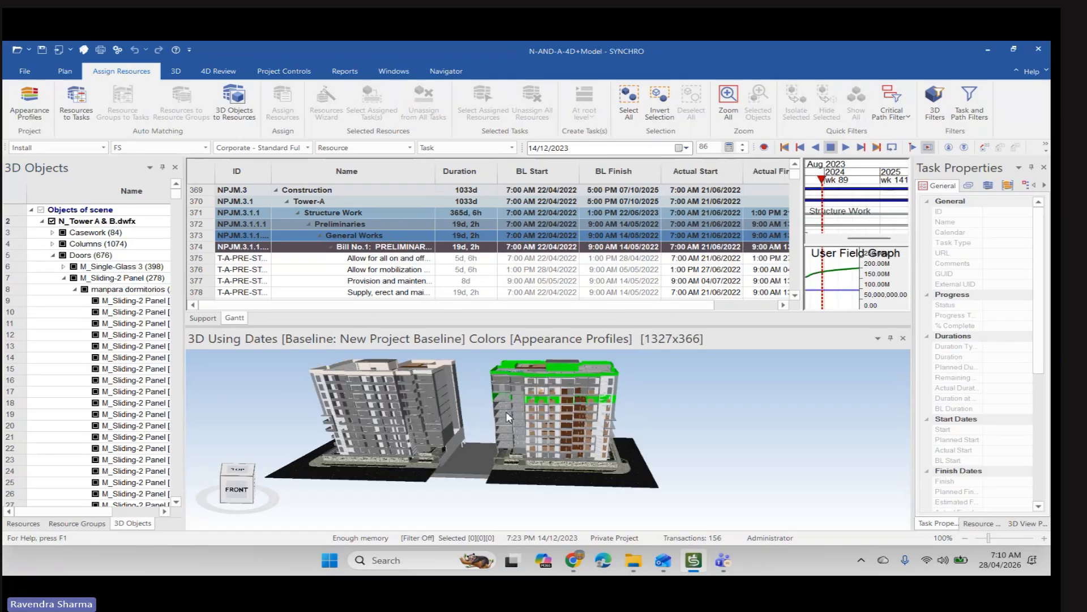
{"action": "left_click_drag", "start_coordinate": [520, 417], "coordinate": [507, 397]}
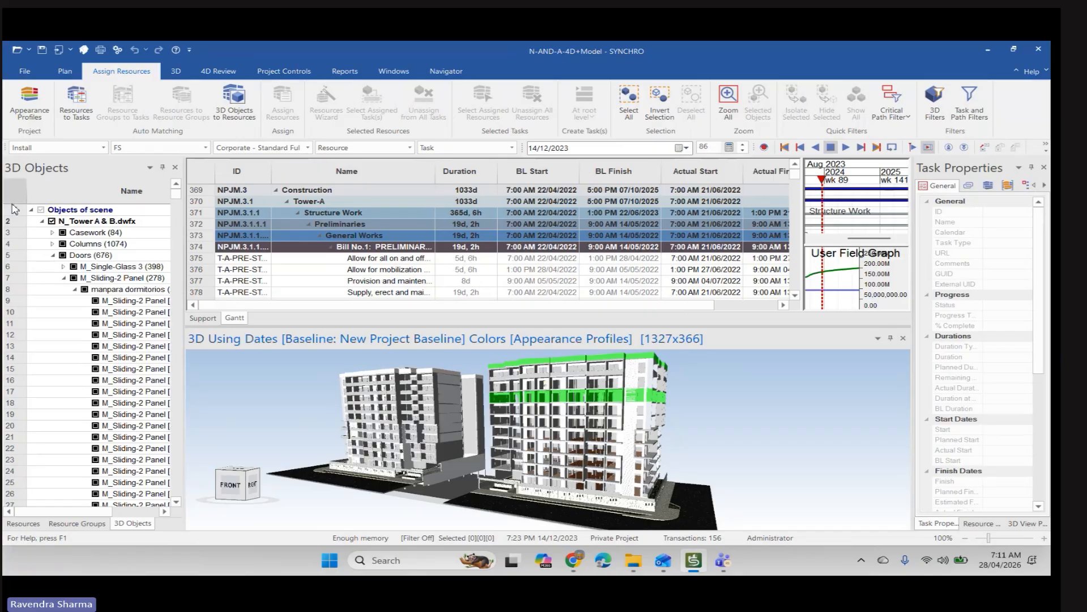
Unassign all 3D objects of N_Tower A & B.dwfx from every task and clear the selection.
{"action": "left_click", "coordinate": [31, 214]}
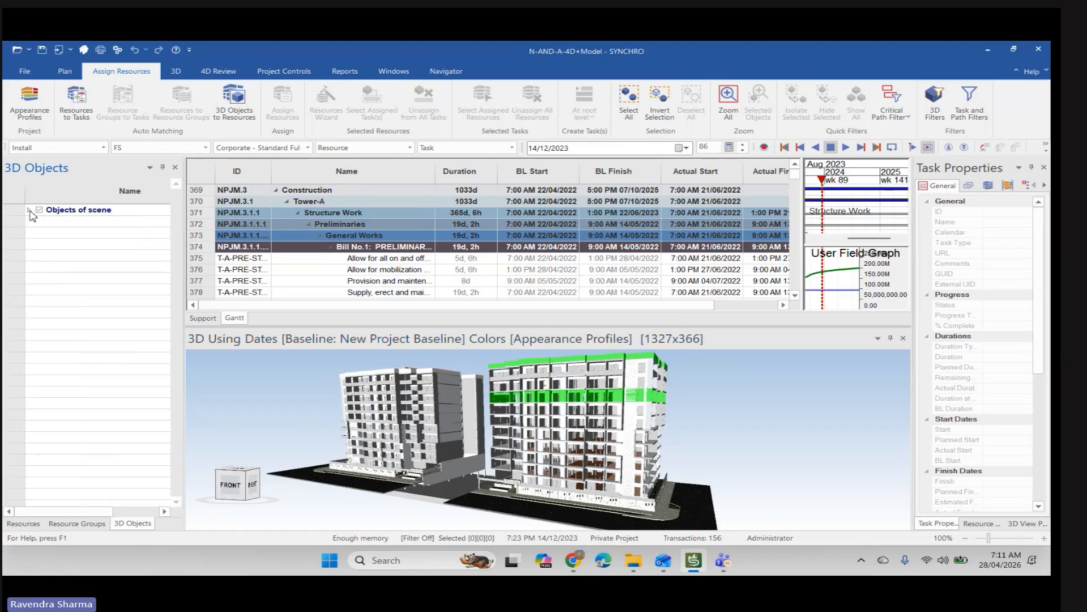
{"action": "left_click", "coordinate": [70, 210]}
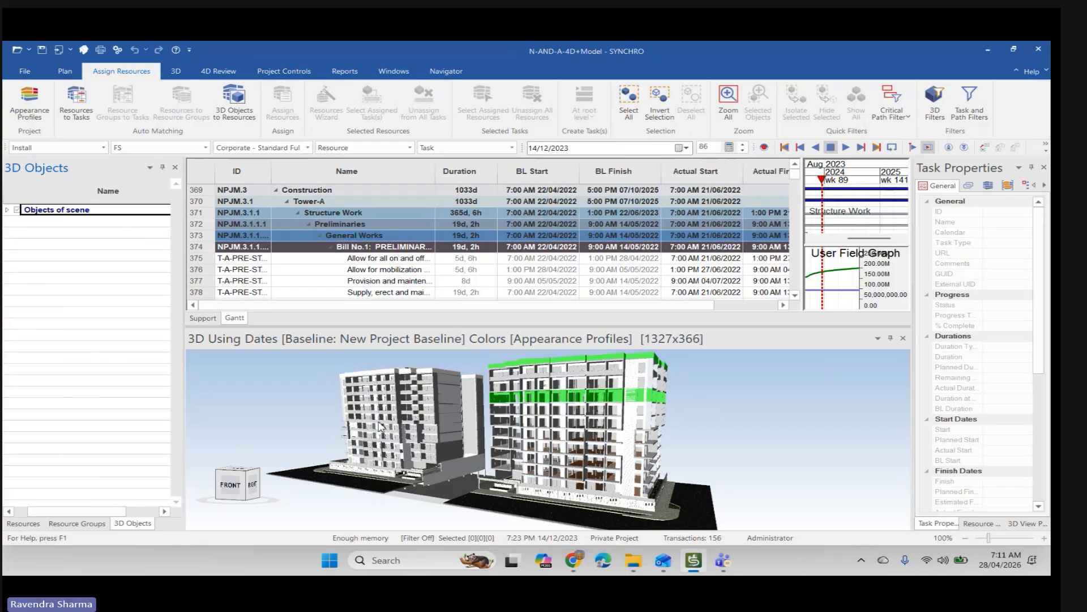
{"action": "left_click", "coordinate": [7, 210]}
{"action": "left_click", "coordinate": [71, 222]}
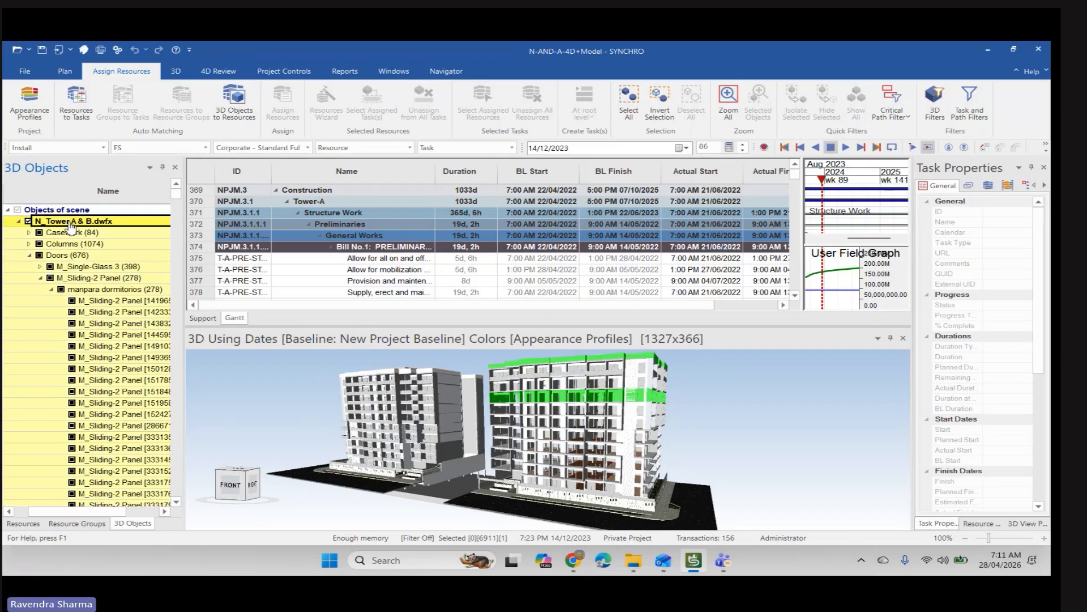
{"action": "right_click", "coordinate": [724, 434]}
{"action": "left_click", "coordinate": [794, 354]}
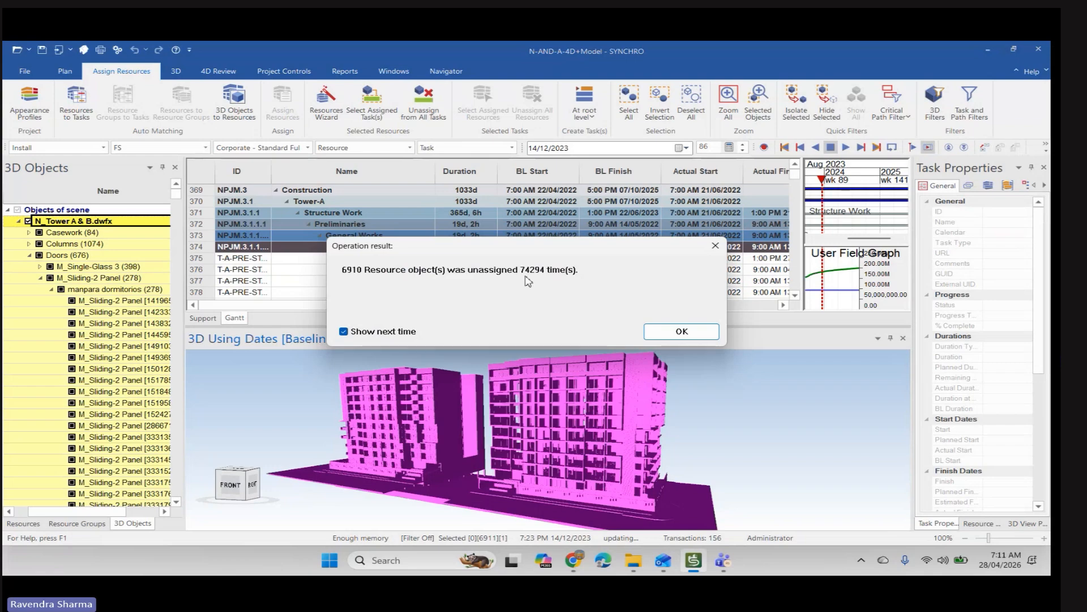
{"action": "left_click", "coordinate": [682, 331]}
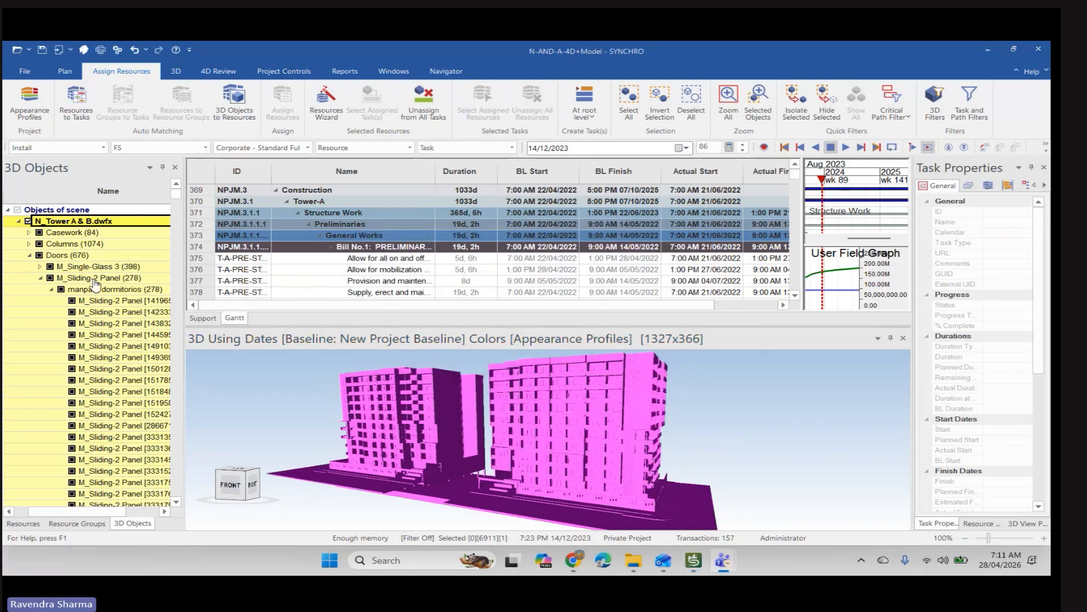
{"action": "left_click", "coordinate": [51, 222]}
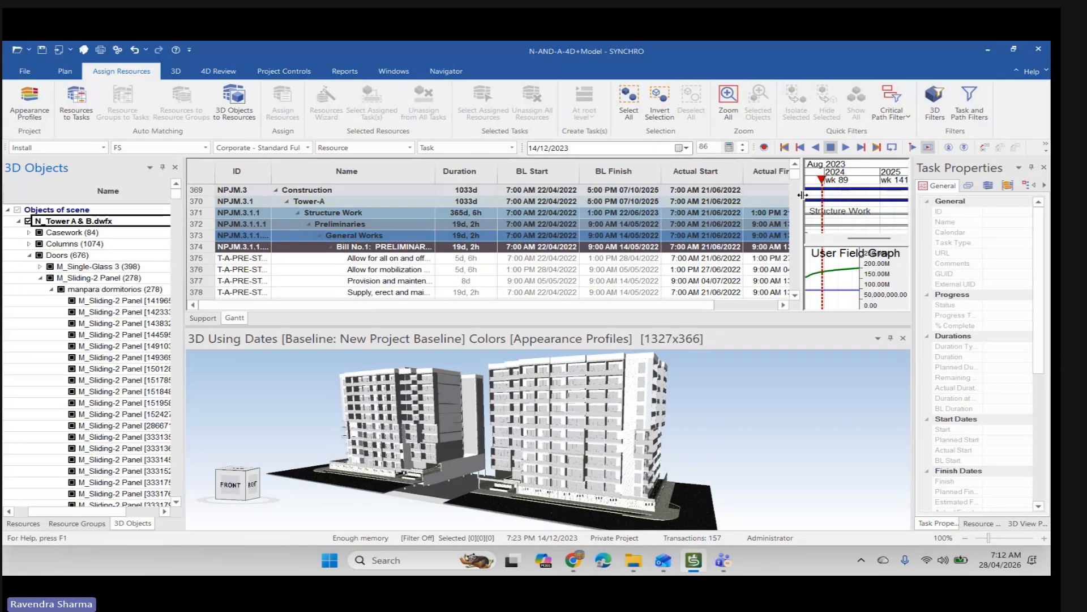
Widen the Gantt chart and move the focus date to 28/03/2024 to check the unassigned model.
{"action": "left_click_drag", "start_coordinate": [804, 195], "coordinate": [688, 193]}
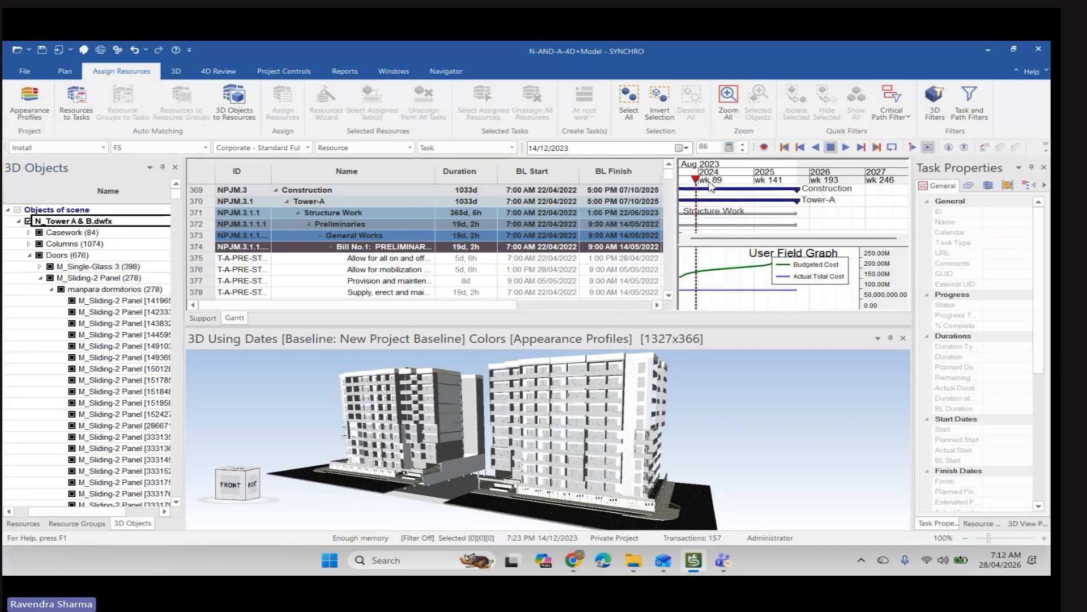
{"action": "mouse_move", "coordinate": [696, 180]}
{"action": "left_mouse_down"}
{"action": "mouse_move", "coordinate": [873, 193]}
{"action": "mouse_move", "coordinate": [712, 210]}
{"action": "mouse_move", "coordinate": [801, 211]}
{"action": "mouse_move", "coordinate": [762, 221]}
{"action": "left_mouse_up"}
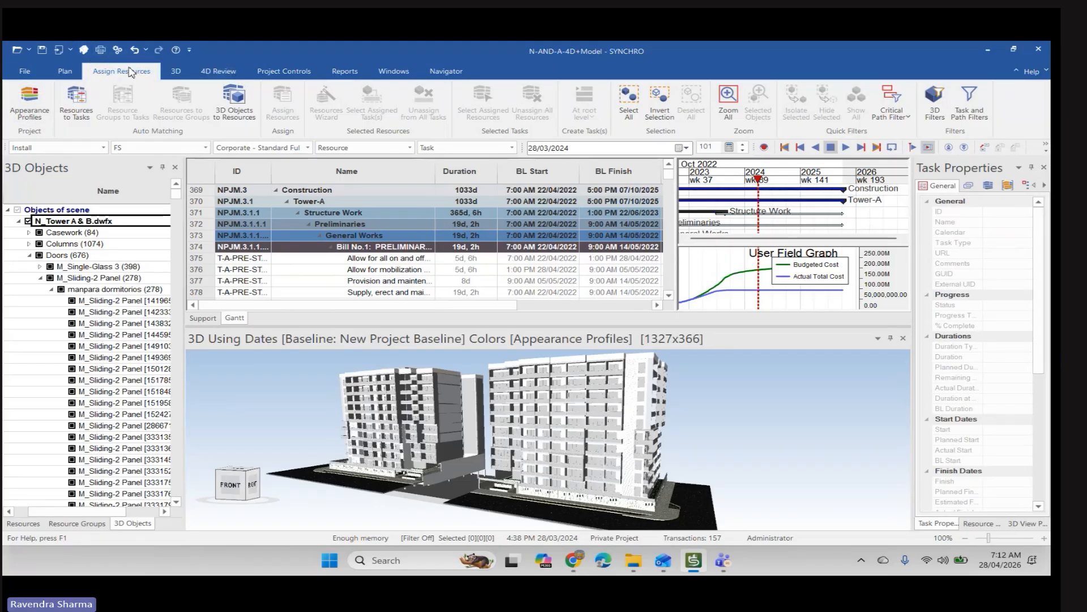
Start a new resources-to-tasks auto matching rule named "Auto Attch Rule" with Many-to-Many relations.
{"action": "left_click", "coordinate": [62, 72]}
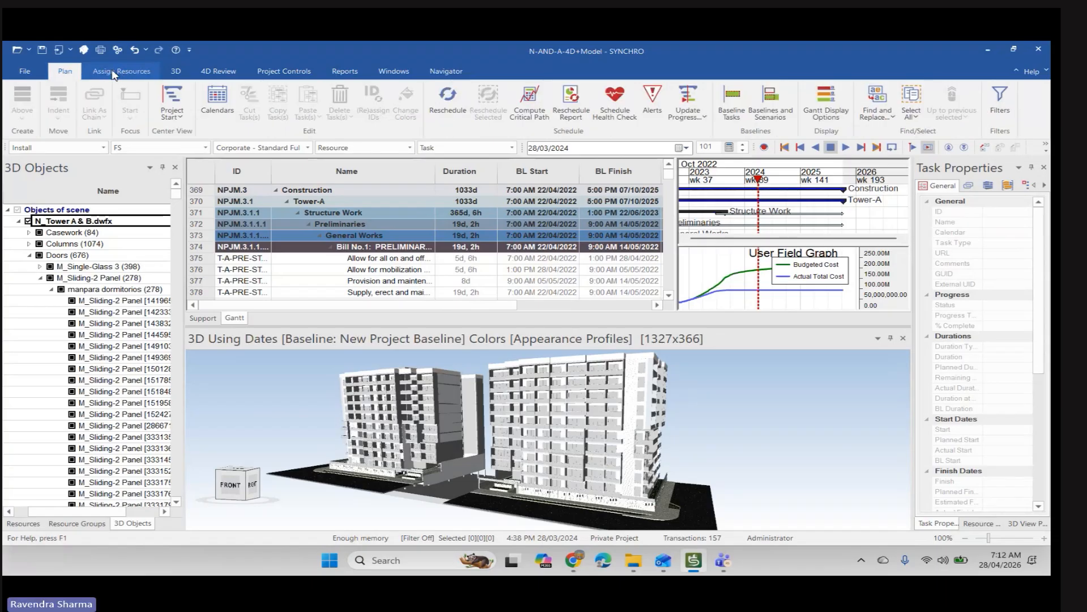
{"action": "left_click", "coordinate": [114, 72]}
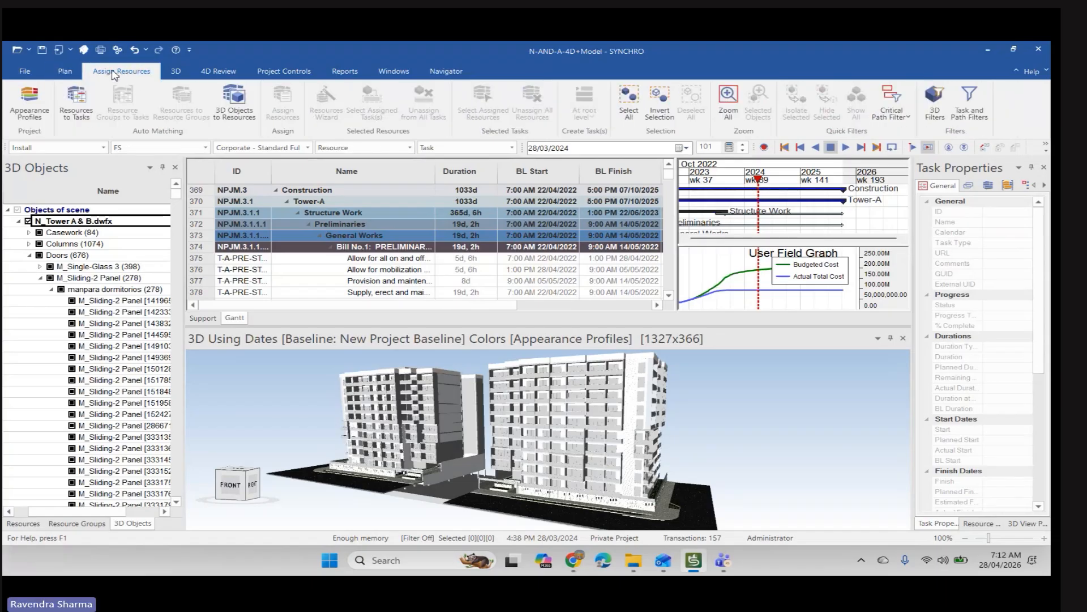
{"action": "left_click", "coordinate": [84, 103]}
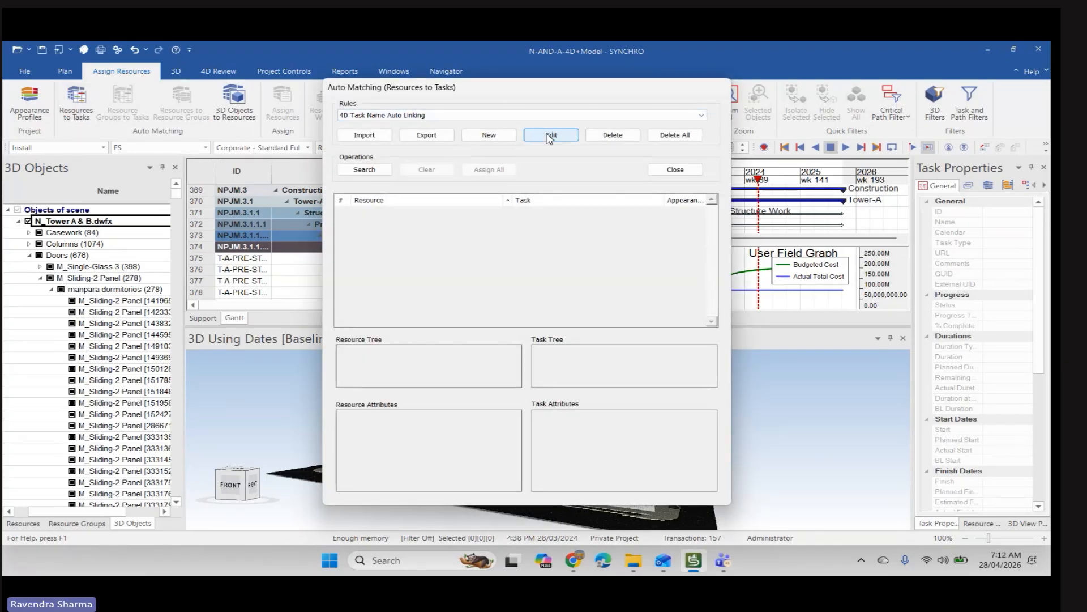
{"action": "left_click", "coordinate": [489, 137]}
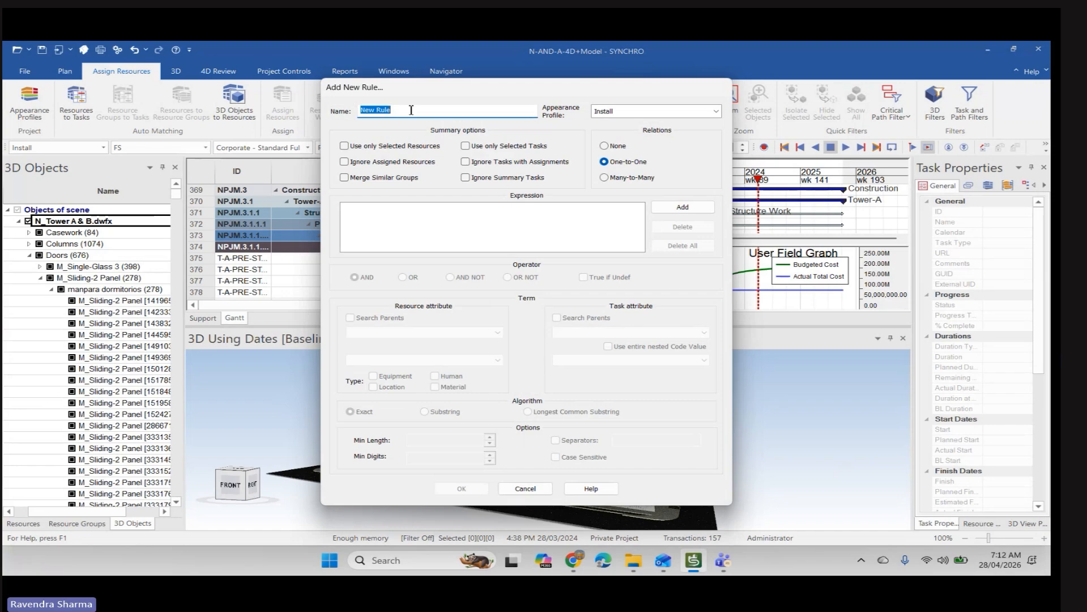
{"action": "type", "text": "A"}
{"action": "key", "text": "Caps_Lock"}
{"action": "type", "text": "uto"}
{"action": "key", "text": "Caps_Lock"}
{"action": "type", "text": "Attch"}
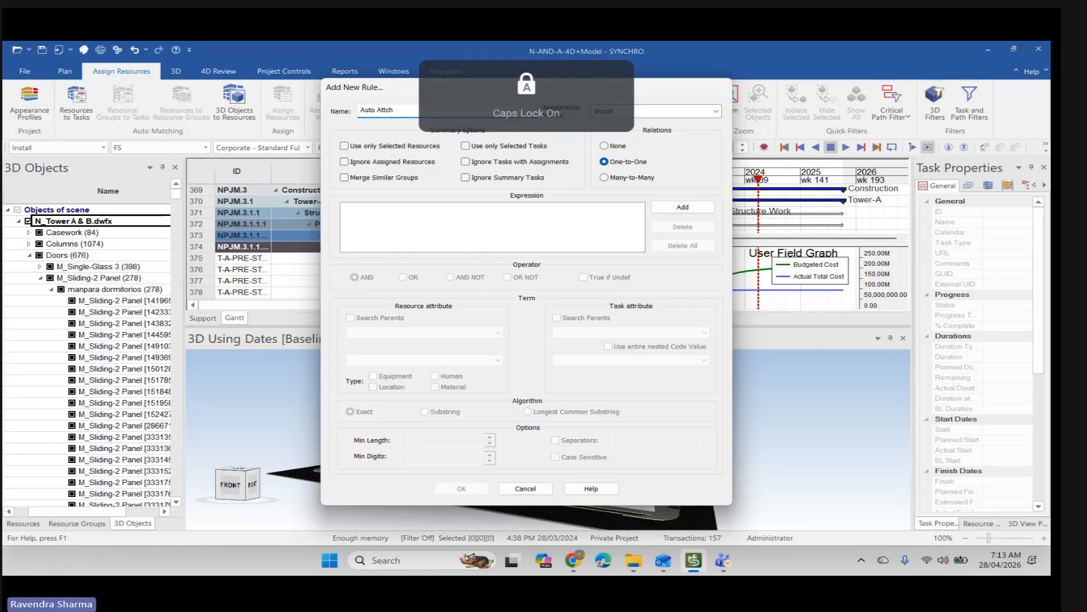
{"action": "key", "text": "Caps_Lock"}
{"action": "type", "text": "Rule"}
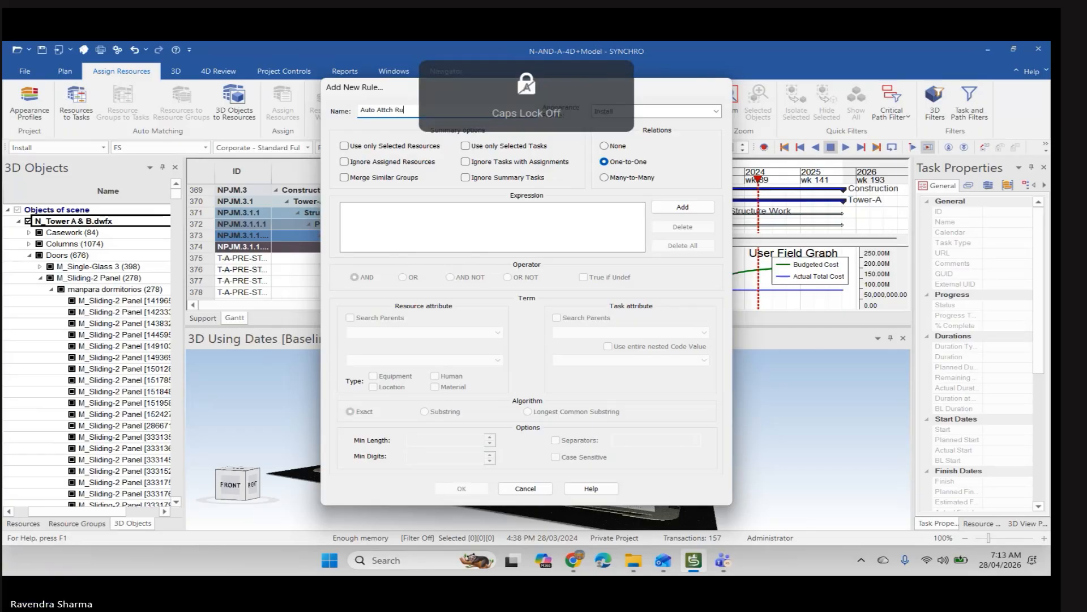
{"action": "left_click", "coordinate": [387, 222]}
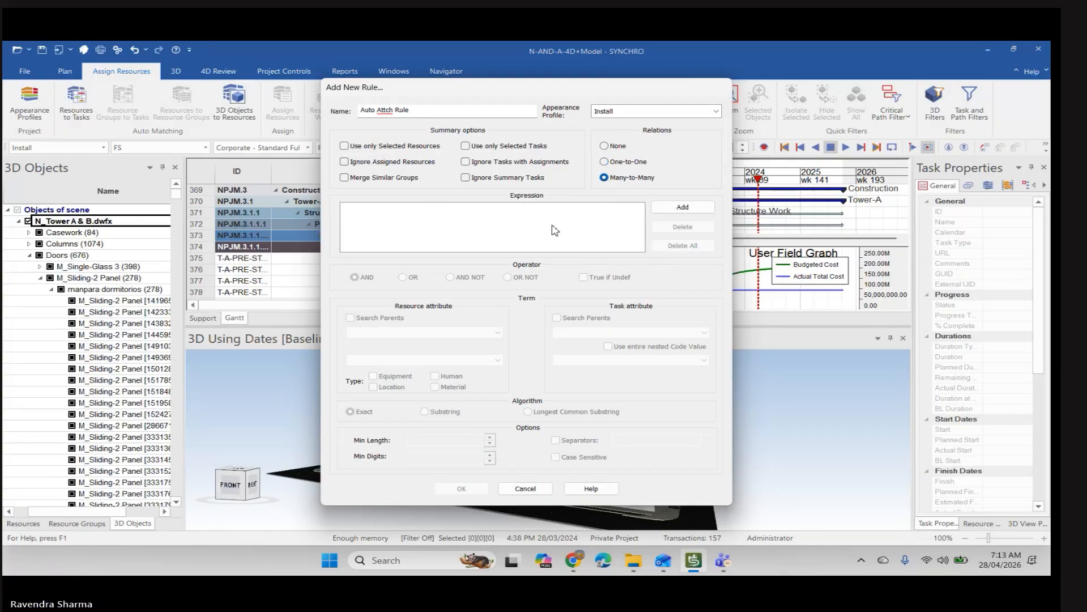
Add an AND term matching resource user field 4D Task Name to task user field 4D Task Name-01, and save the rule.
{"action": "left_click", "coordinate": [683, 207]}
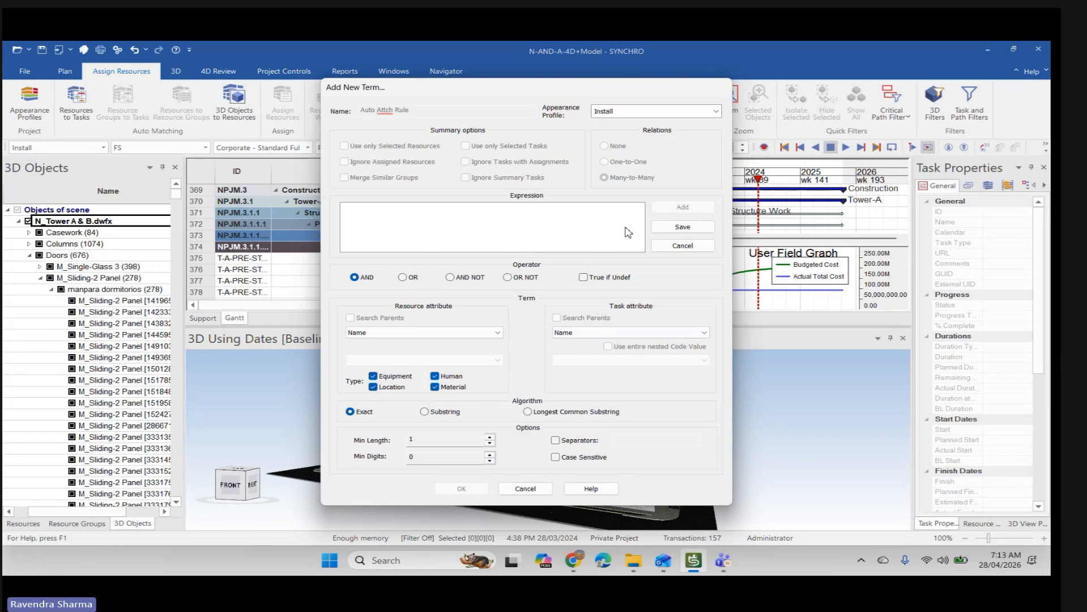
{"action": "left_click", "coordinate": [498, 334]}
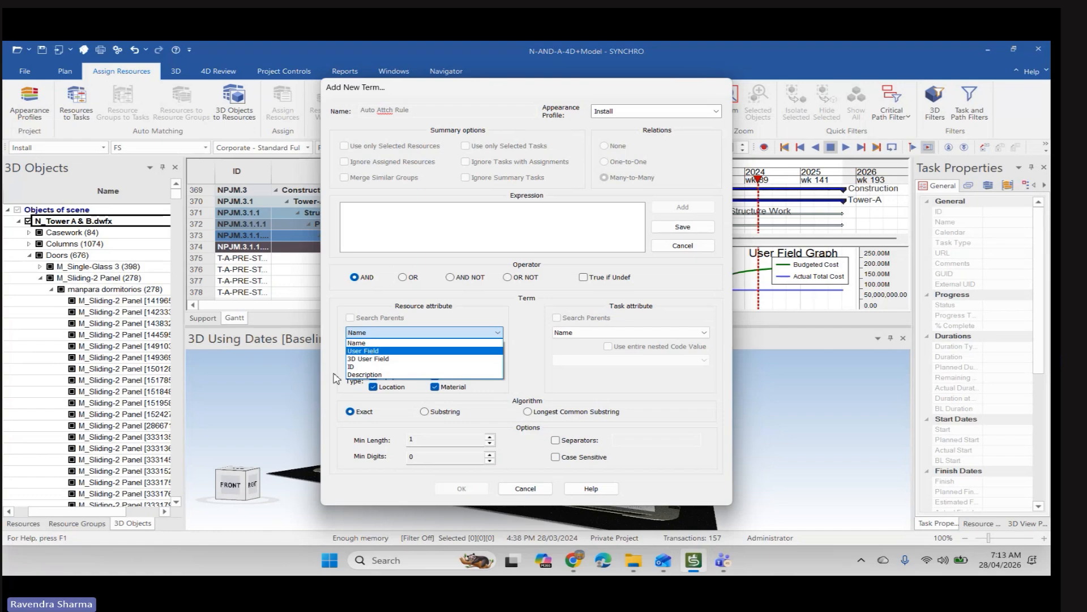
{"action": "left_click", "coordinate": [365, 351]}
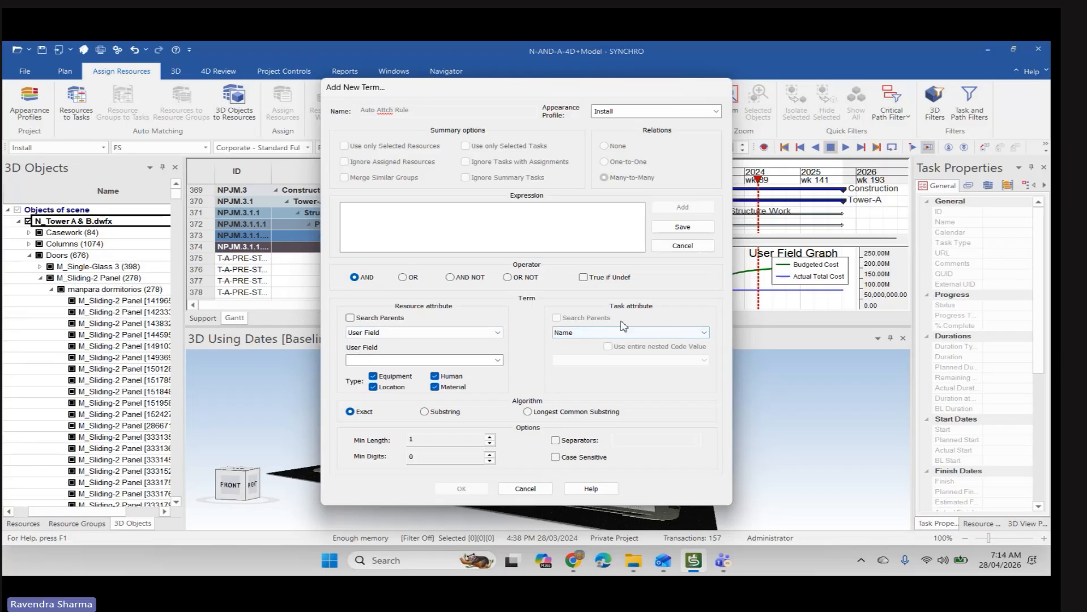
{"action": "left_click", "coordinate": [705, 333]}
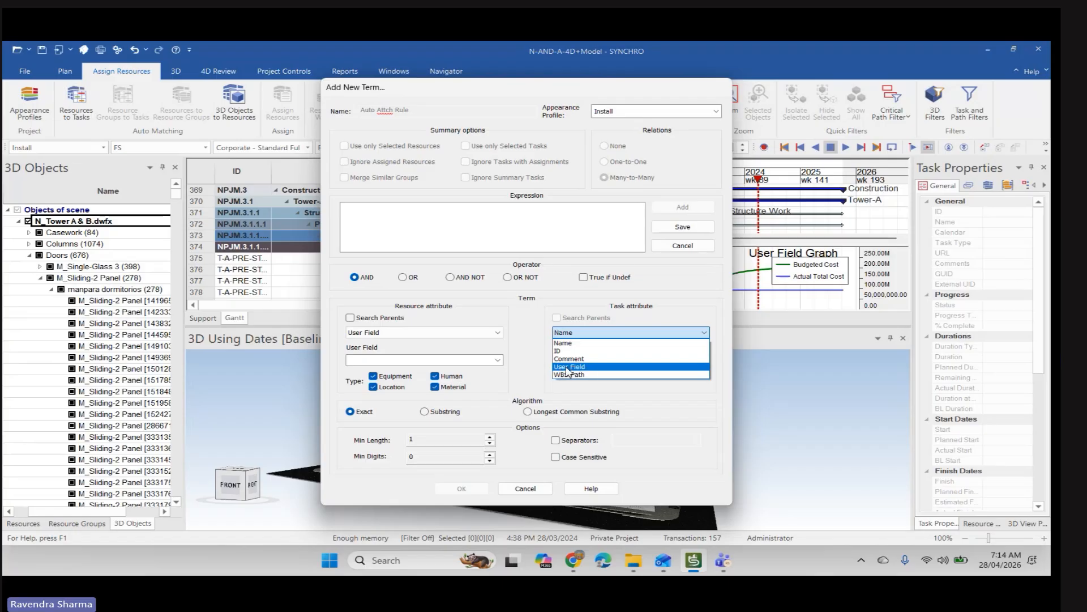
{"action": "left_click", "coordinate": [568, 367]}
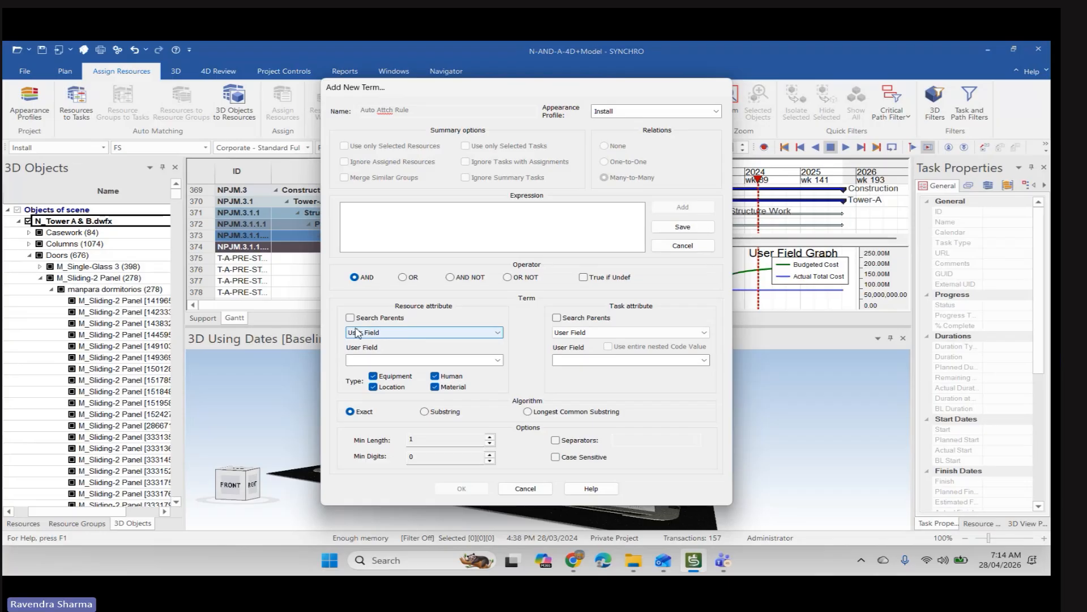
{"action": "left_click", "coordinate": [498, 362]}
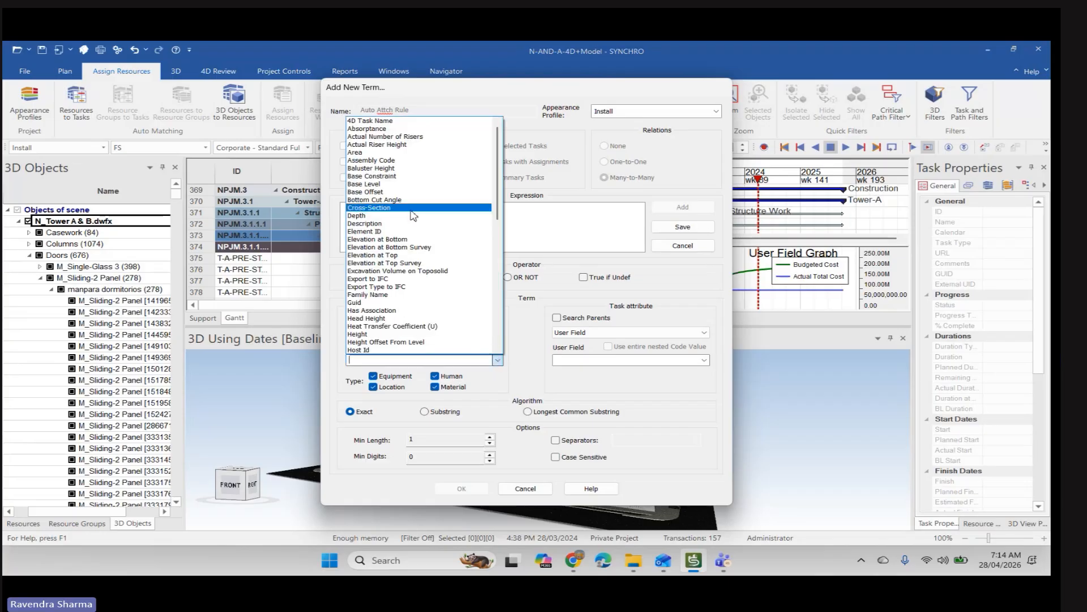
{"action": "left_click", "coordinate": [371, 121]}
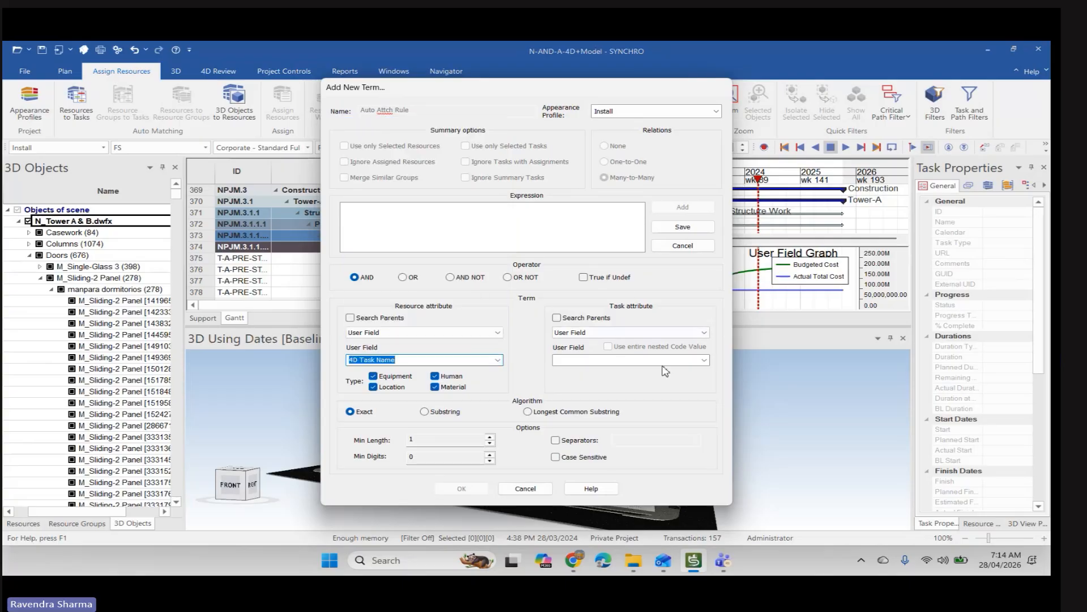
{"action": "left_click", "coordinate": [704, 360]}
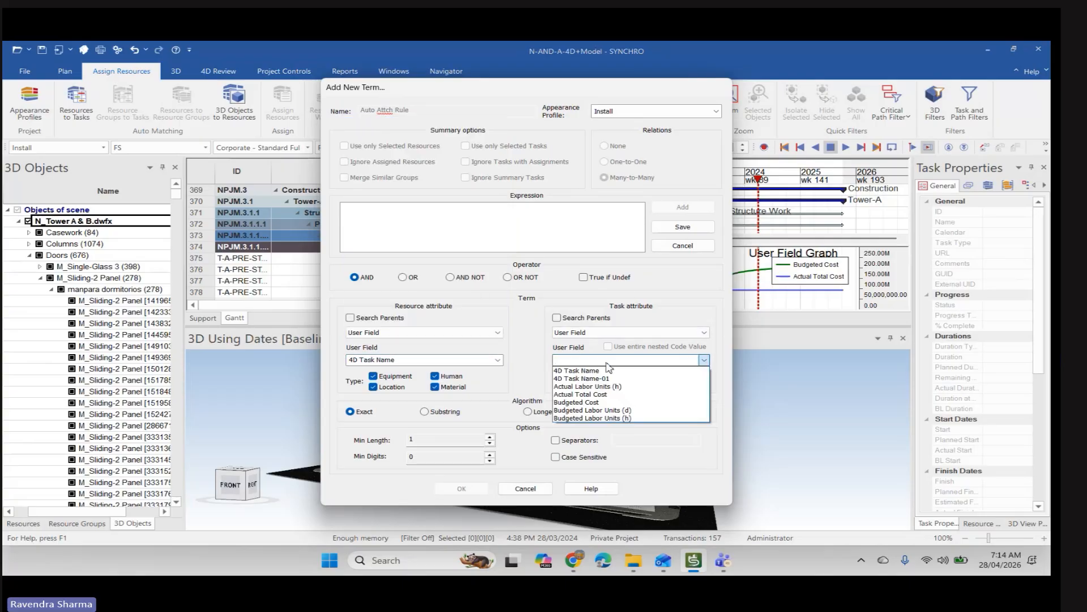
{"action": "left_click", "coordinate": [593, 378]}
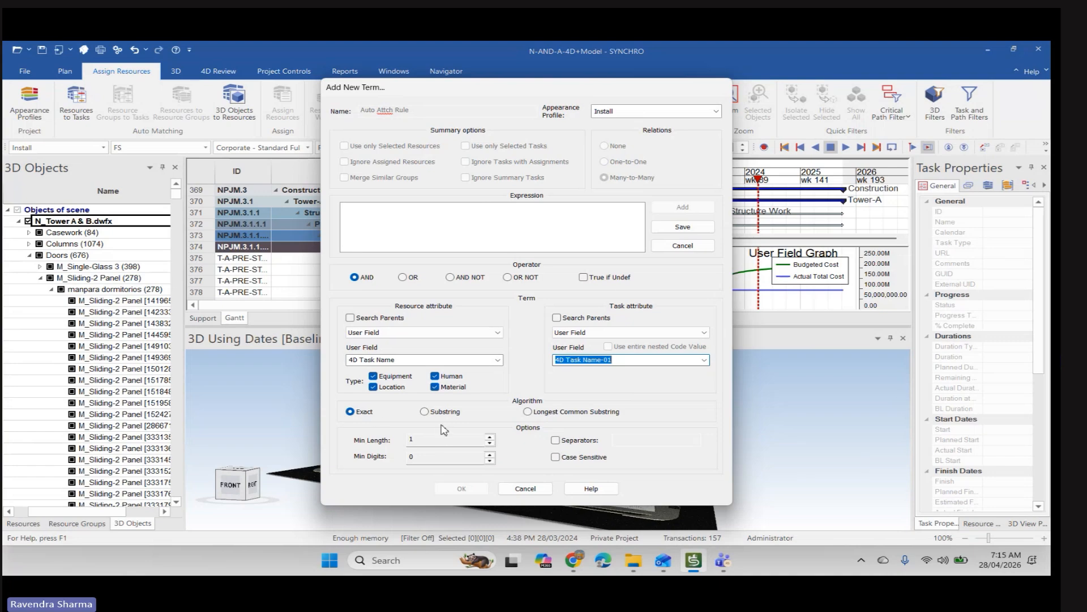
{"action": "left_click", "coordinate": [682, 227]}
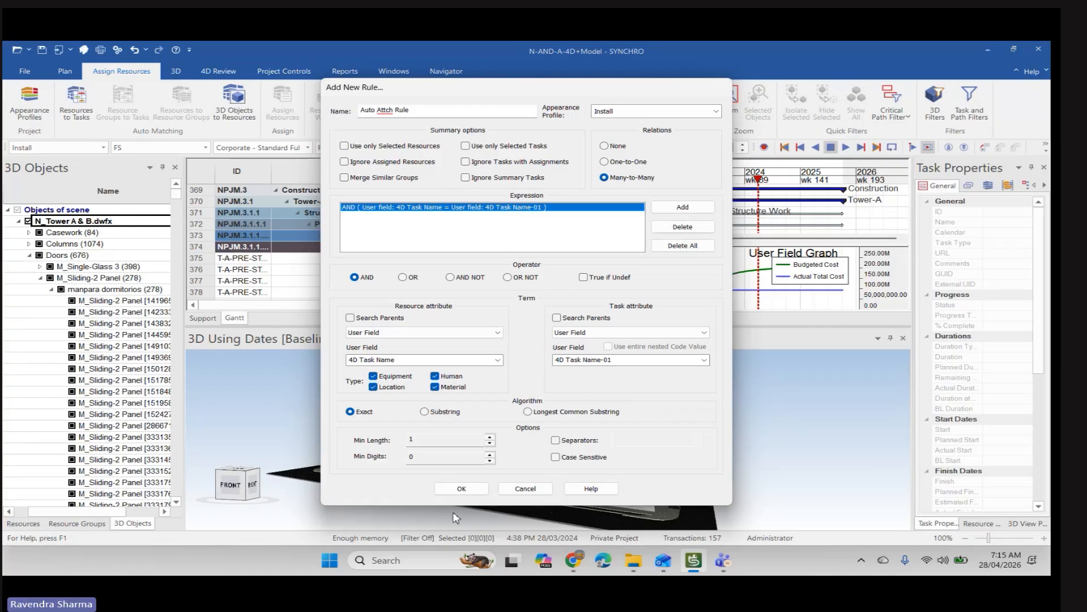
{"action": "left_click", "coordinate": [461, 489]}
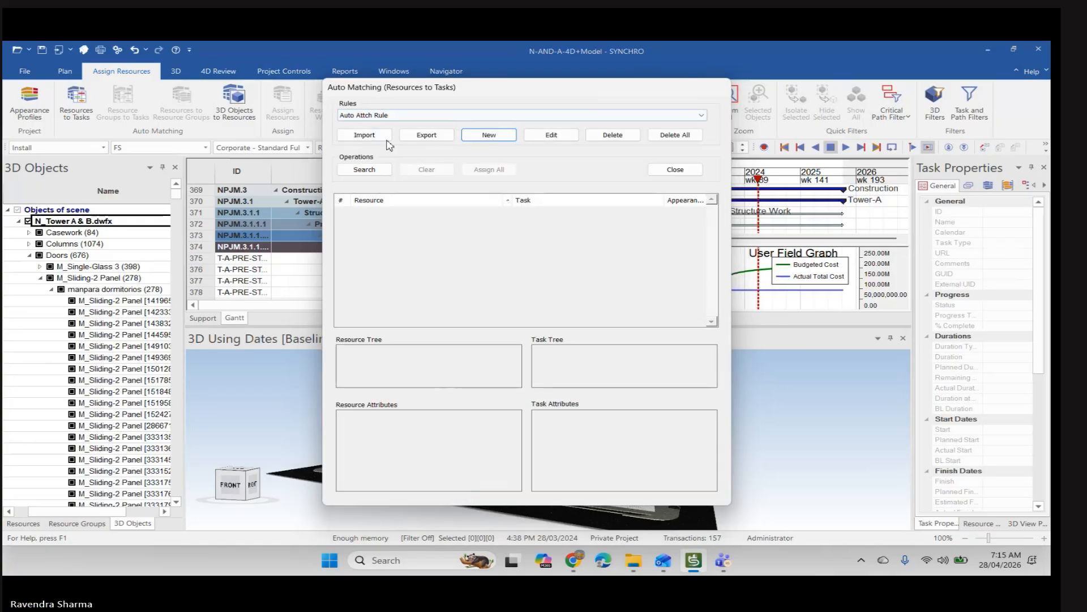
Search for resource-to-task matches with Auto Attch Rule and assign all of them.
{"action": "left_click", "coordinate": [365, 170]}
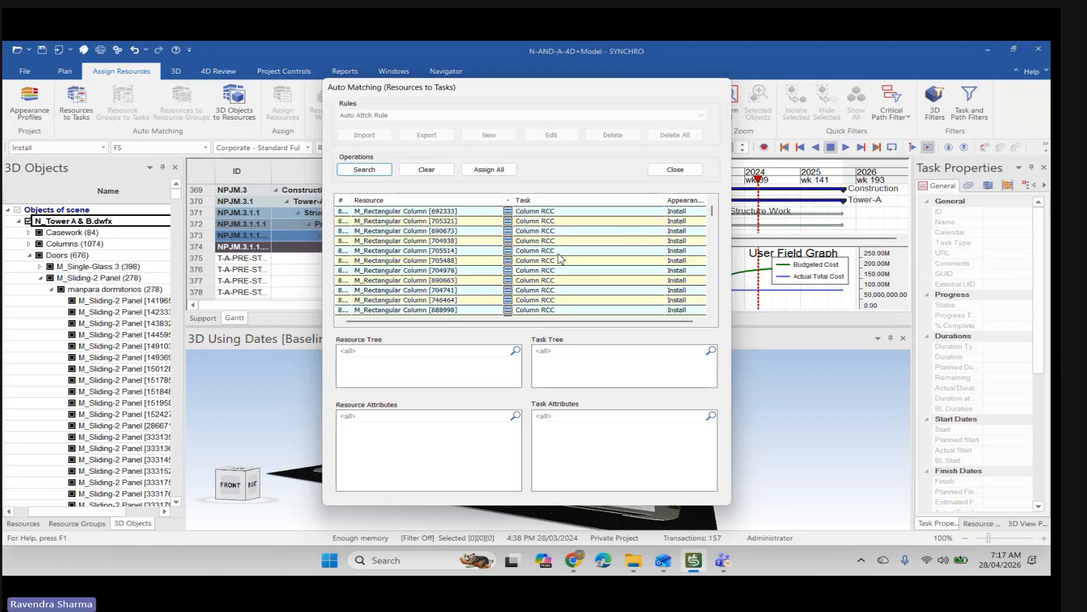
{"action": "left_click", "coordinate": [486, 171]}
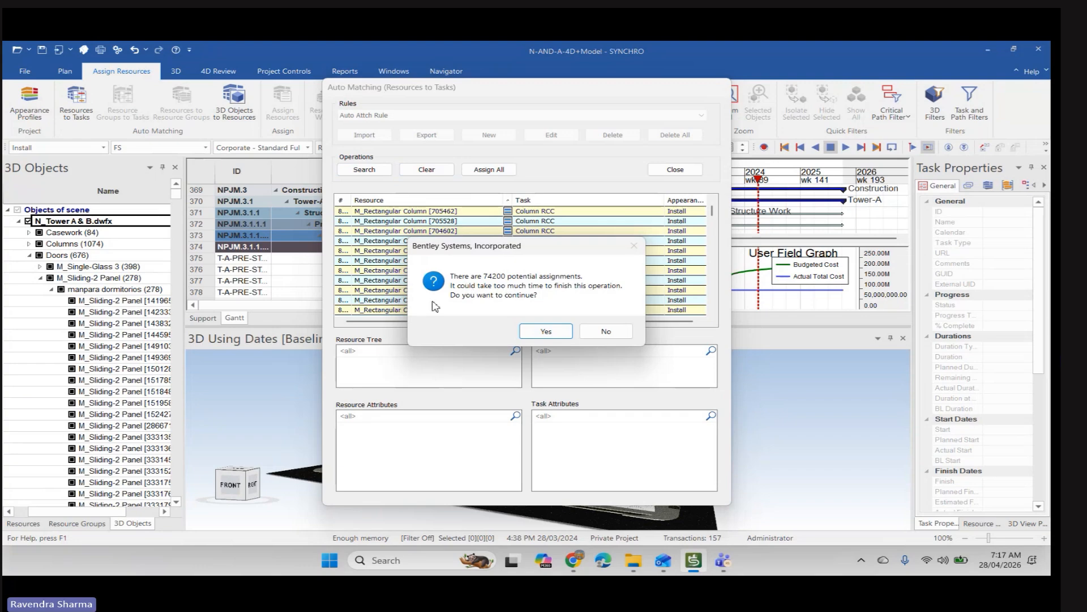
{"action": "left_click", "coordinate": [545, 332]}
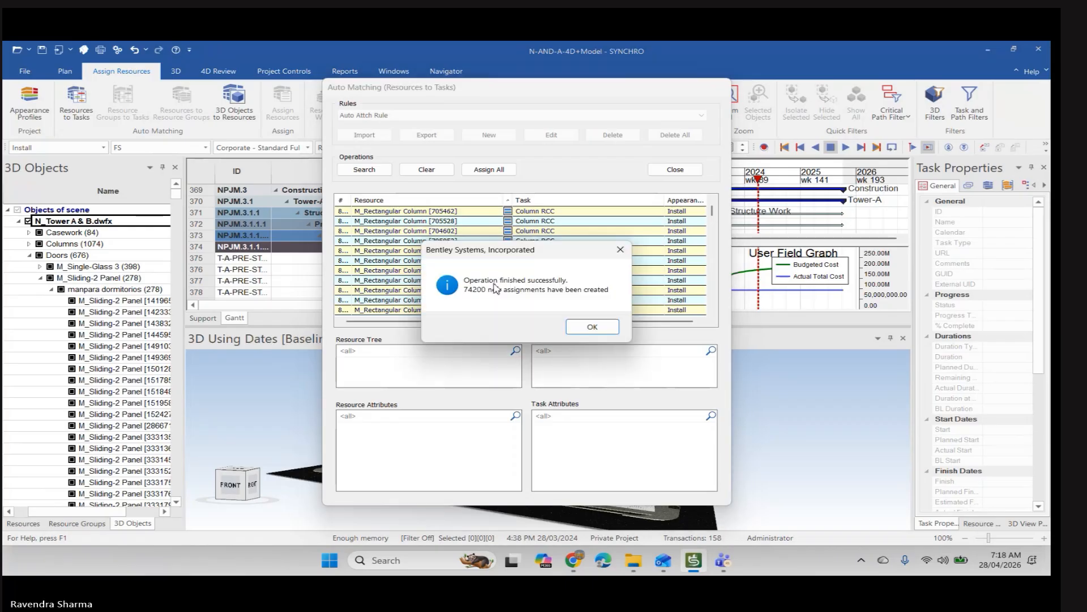
{"action": "left_click", "coordinate": [592, 328]}
Widen the Gantt chart and move the focus date back to 07/06/2020 to check the assigned towers' construction sequence.
{"action": "middle_click_drag", "start_coordinate": [552, 423], "coordinate": [525, 430]}
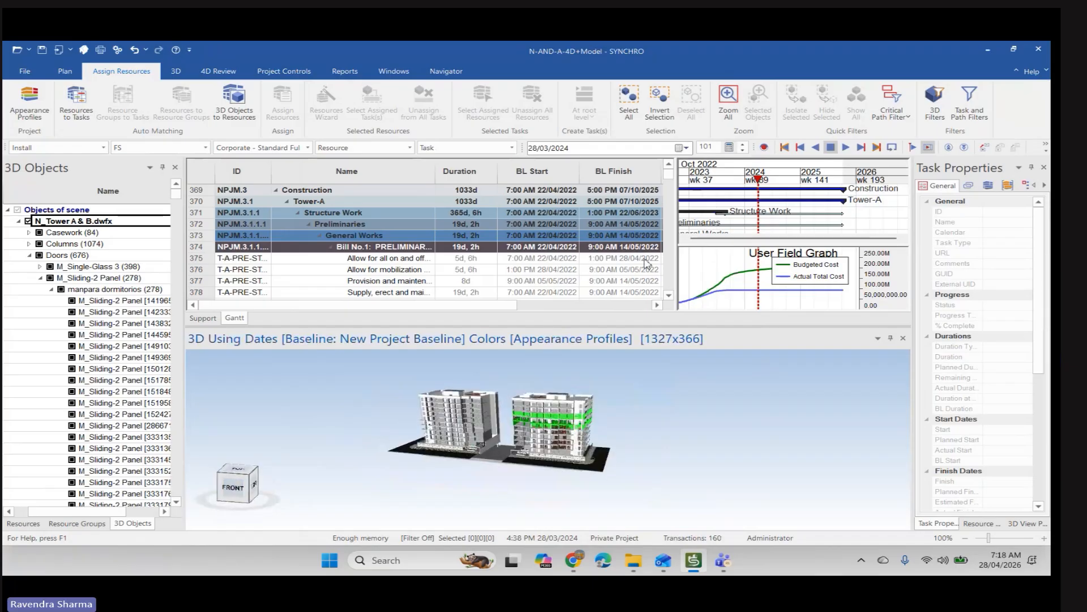
{"action": "left_click_drag", "start_coordinate": [677, 183], "coordinate": [557, 183]}
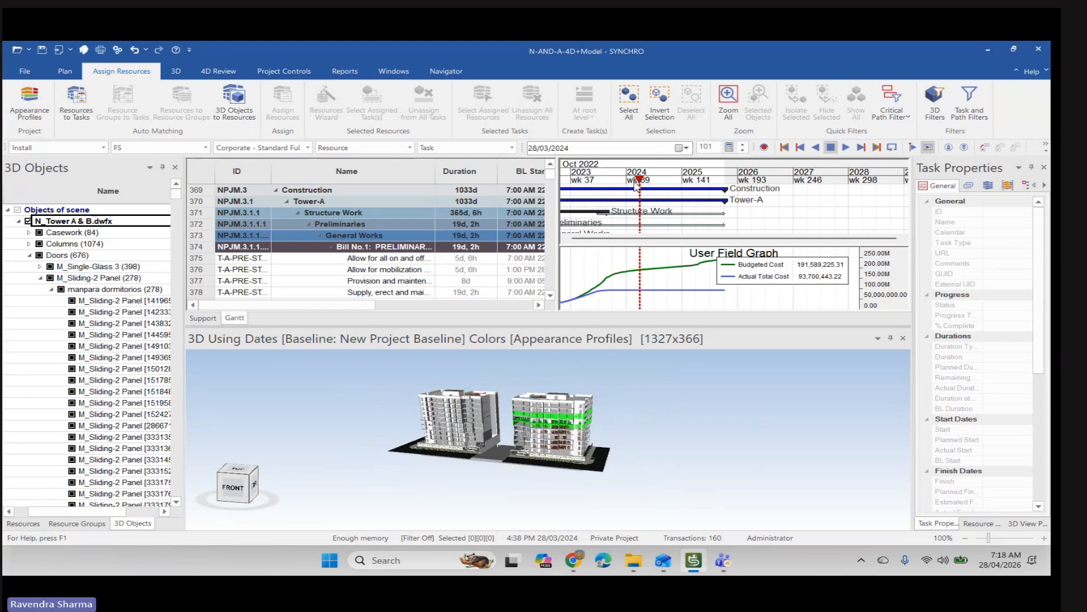
{"action": "mouse_move", "coordinate": [640, 180]}
{"action": "left_mouse_down"}
{"action": "mouse_move", "coordinate": [535, 199]}
{"action": "mouse_move", "coordinate": [734, 221]}
{"action": "left_mouse_up"}
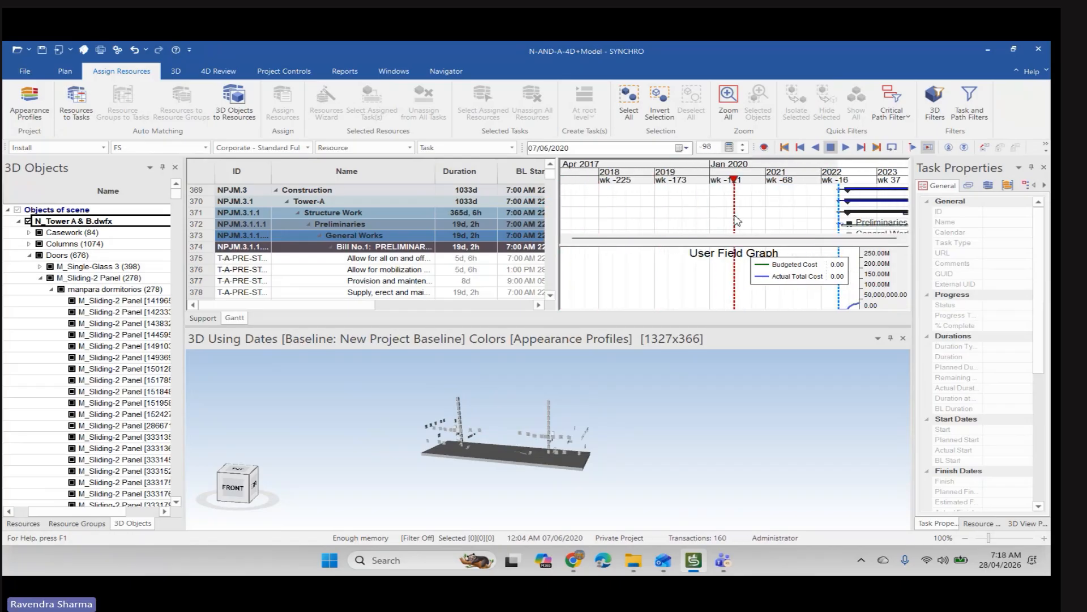
Examine from several sides and distances the objects still displayed in the 3D view at the 07/06/2020 focus date.
{"action": "scroll", "coordinate": [479, 444], "scroll_direction": "up", "scroll_amount": 5}
{"action": "scroll", "coordinate": [483, 440], "scroll_direction": "up", "scroll_amount": 4}
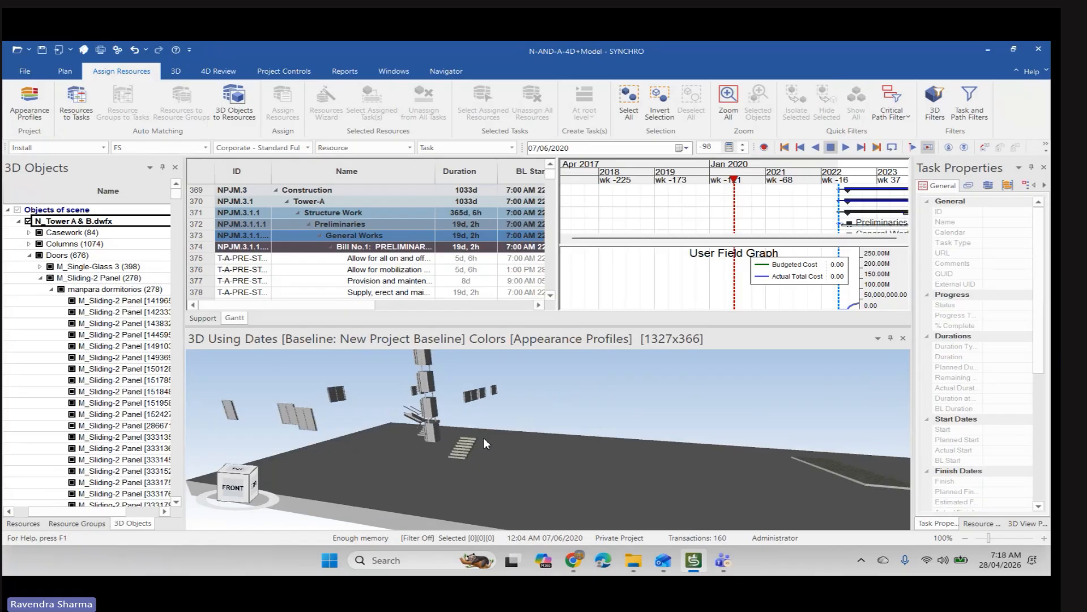
{"action": "scroll", "coordinate": [483, 440], "scroll_direction": "down", "scroll_amount": 8}
{"action": "left_click_drag", "start_coordinate": [482, 442], "coordinate": [583, 443]}
{"action": "scroll", "coordinate": [443, 385], "scroll_direction": "up", "scroll_amount": 7}
{"action": "scroll", "coordinate": [601, 424], "scroll_direction": "down", "scroll_amount": 2}
{"action": "scroll", "coordinate": [477, 418], "scroll_direction": "down", "scroll_amount": 6}
{"action": "left_click_drag", "start_coordinate": [510, 428], "coordinate": [486, 430]}
{"action": "scroll", "coordinate": [447, 383], "scroll_direction": "up", "scroll_amount": 7}
{"action": "scroll", "coordinate": [447, 378], "scroll_direction": "up", "scroll_amount": 2}
{"action": "left_click_drag", "start_coordinate": [445, 391], "coordinate": [428, 390]}
{"action": "scroll", "coordinate": [428, 390], "scroll_direction": "down", "scroll_amount": 7}
{"action": "scroll", "coordinate": [429, 396], "scroll_direction": "down", "scroll_amount": 3}
{"action": "left_click_drag", "start_coordinate": [568, 438], "coordinate": [544, 447]}
{"action": "scroll", "coordinate": [457, 435], "scroll_direction": "down", "scroll_amount": 2}
{"action": "mouse_move", "coordinate": [460, 426]}
{"action": "left_mouse_down"}
{"action": "mouse_move", "coordinate": [456, 435]}
{"action": "mouse_move", "coordinate": [473, 435]}
{"action": "left_mouse_up"}
{"action": "scroll", "coordinate": [481, 434], "scroll_direction": "up", "scroll_amount": 5}
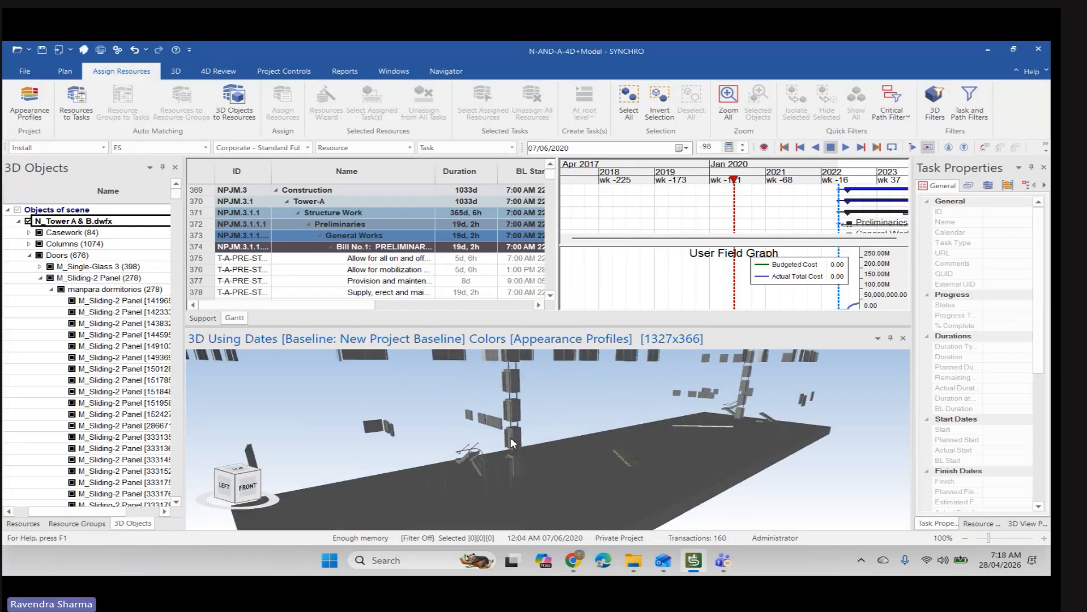
{"action": "left_click_drag", "start_coordinate": [505, 430], "coordinate": [417, 449]}
{"action": "scroll", "coordinate": [418, 448], "scroll_direction": "up", "scroll_amount": 5}
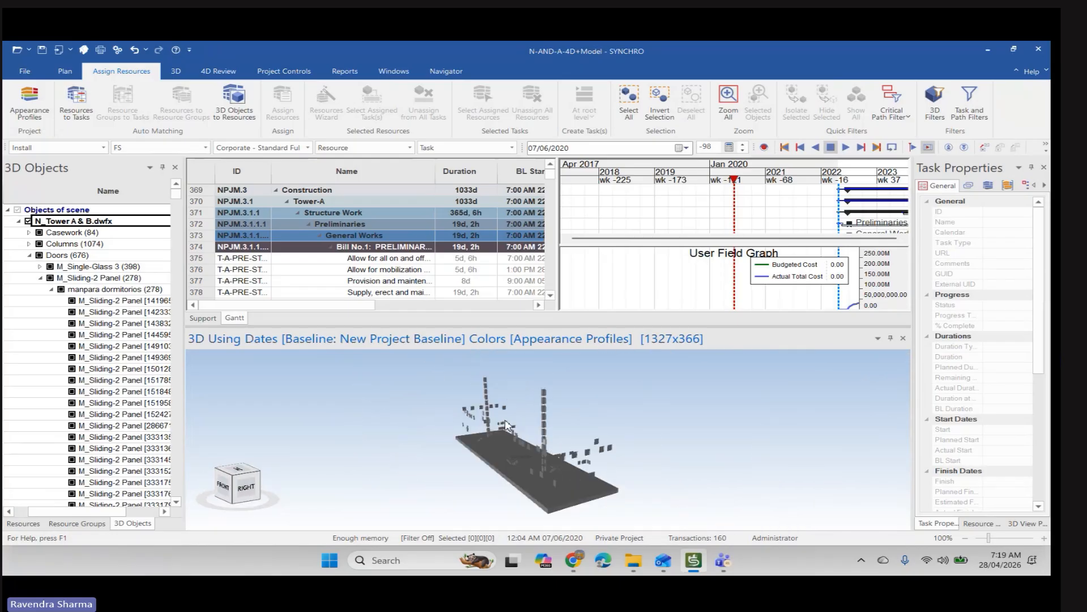
{"action": "left_click_drag", "start_coordinate": [534, 480], "coordinate": [542, 440]}
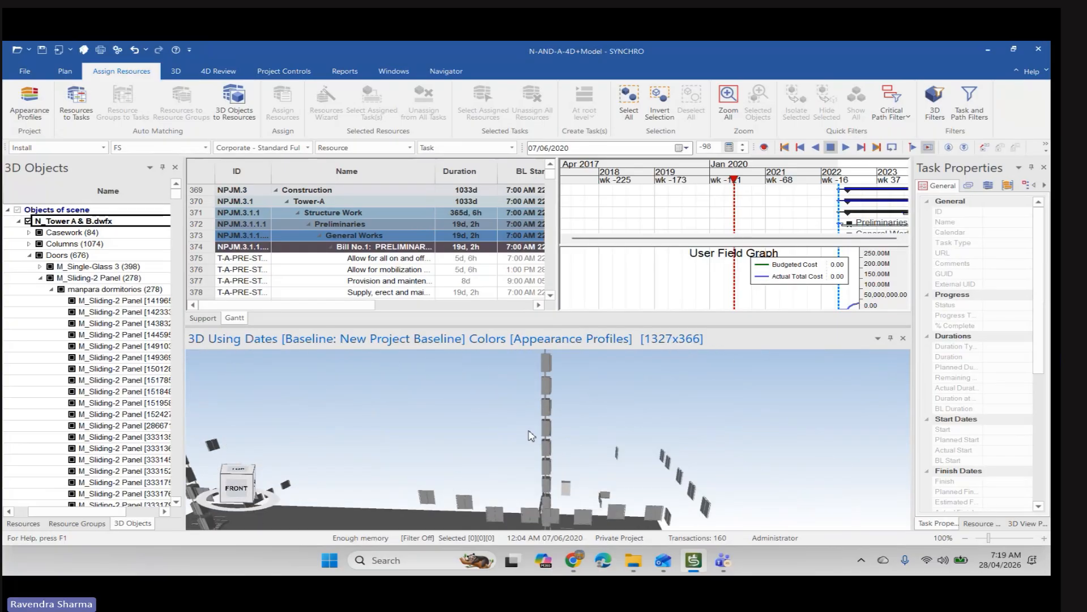
{"action": "scroll", "coordinate": [556, 430], "scroll_direction": "down", "scroll_amount": 5}
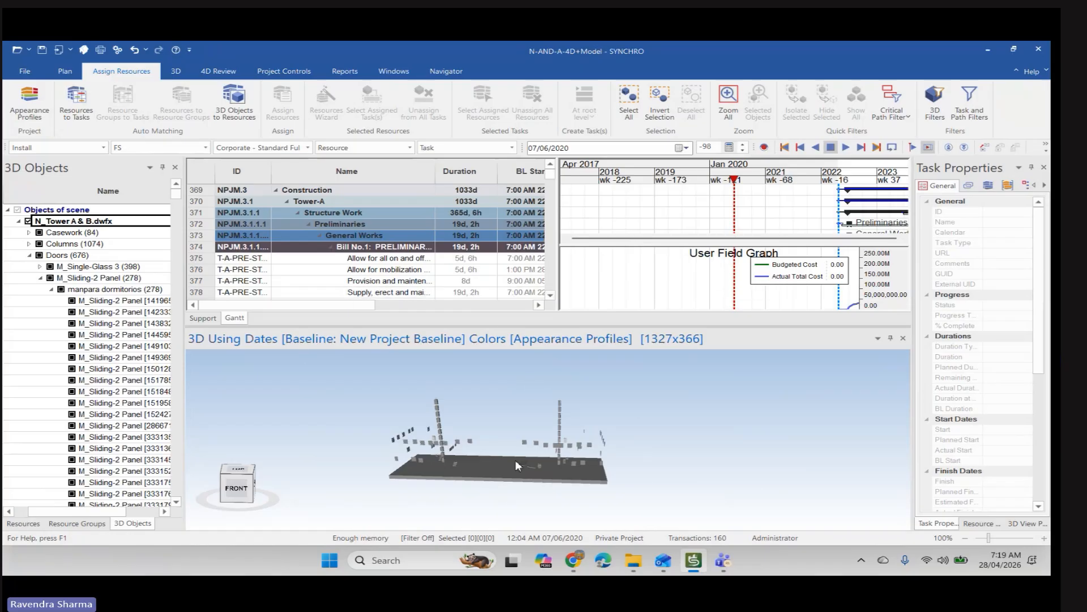
{"action": "scroll", "coordinate": [472, 436], "scroll_direction": "up", "scroll_amount": 5}
{"action": "scroll", "coordinate": [456, 438], "scroll_direction": "down", "scroll_amount": 3}
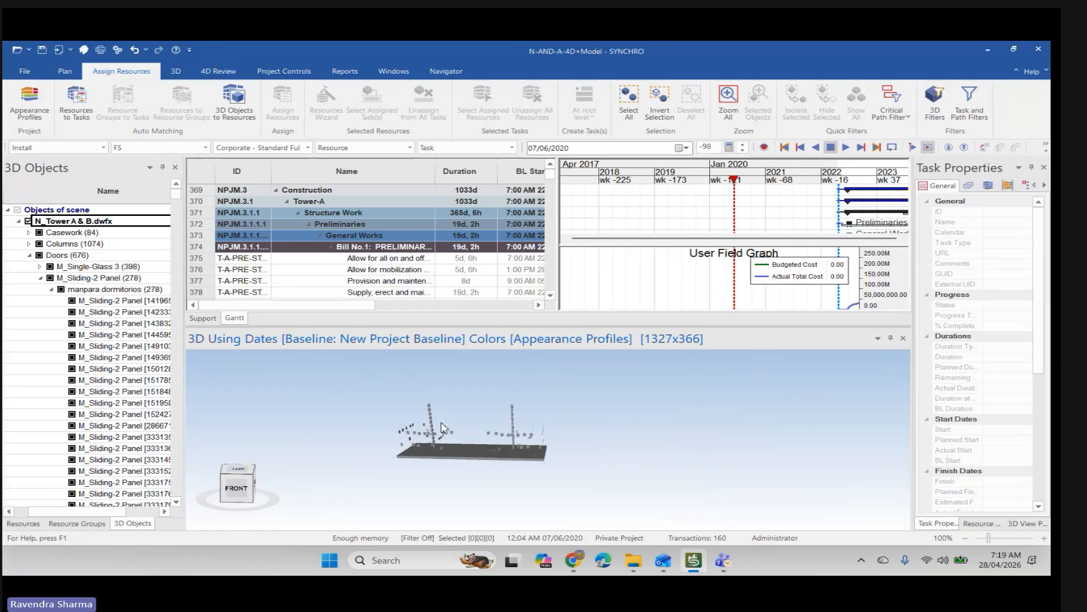
{"action": "scroll", "coordinate": [452, 437], "scroll_direction": "up", "scroll_amount": 6}
{"action": "scroll", "coordinate": [451, 436], "scroll_direction": "down", "scroll_amount": 10}
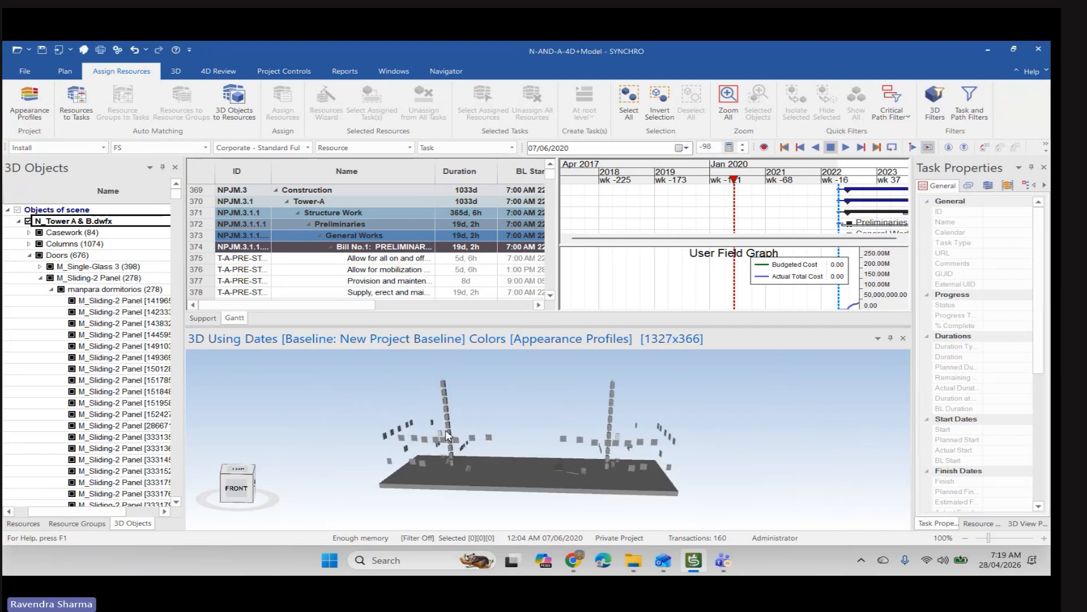
{"action": "scroll", "coordinate": [487, 425], "scroll_direction": "up", "scroll_amount": 6}
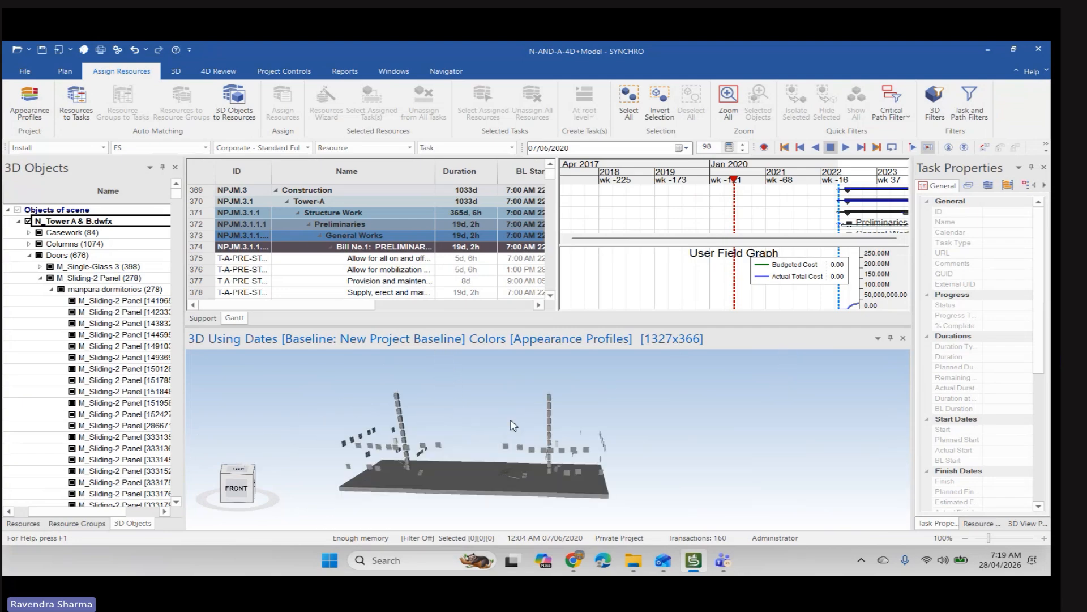
{"action": "scroll", "coordinate": [498, 424], "scroll_direction": "down", "scroll_amount": 3}
{"action": "scroll", "coordinate": [501, 423], "scroll_direction": "up", "scroll_amount": 2}
{"action": "left_click_drag", "start_coordinate": [487, 430], "coordinate": [494, 424]}
Move the focus date to 14/03/2023 and inspect both towers' construction state from several sides.
{"action": "left_click_drag", "start_coordinate": [735, 180], "coordinate": [892, 206]}
{"action": "mouse_move", "coordinate": [785, 209]}
{"action": "left_mouse_down"}
{"action": "mouse_move", "coordinate": [861, 214]}
{"action": "mouse_move", "coordinate": [771, 215]}
{"action": "left_mouse_up"}
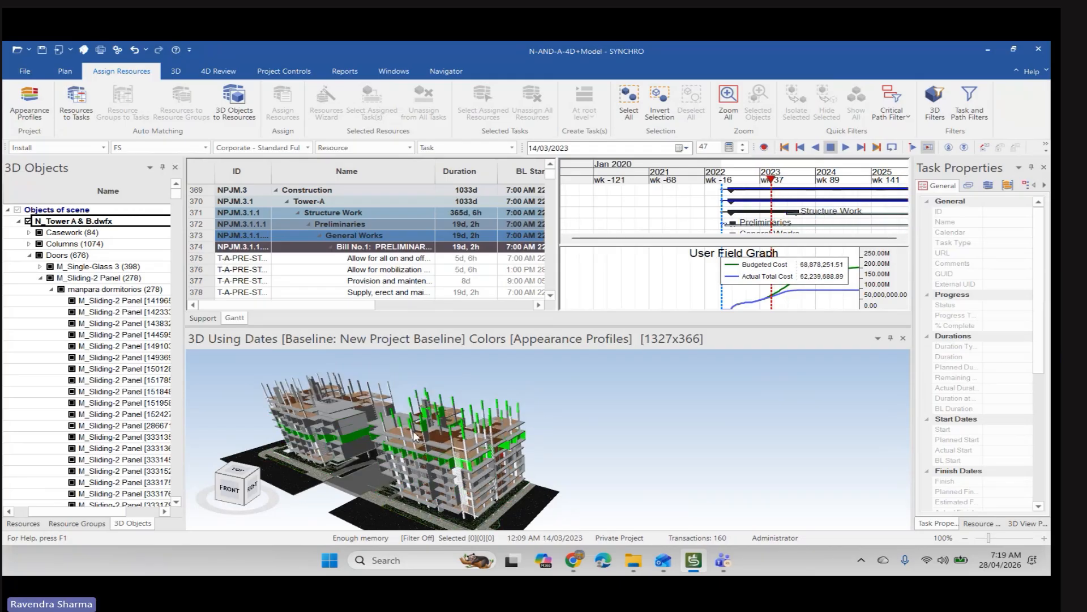
{"action": "scroll", "coordinate": [531, 400], "scroll_direction": "down", "scroll_amount": 3}
{"action": "scroll", "coordinate": [456, 413], "scroll_direction": "up", "scroll_amount": 2}
{"action": "scroll", "coordinate": [462, 414], "scroll_direction": "up", "scroll_amount": 2}
{"action": "middle_click_drag", "start_coordinate": [462, 415], "coordinate": [699, 431]}
{"action": "scroll", "coordinate": [607, 402], "scroll_direction": "up", "scroll_amount": 2}
{"action": "middle_click_drag", "start_coordinate": [607, 399], "coordinate": [540, 406]}
{"action": "scroll", "coordinate": [542, 412], "scroll_direction": "down", "scroll_amount": 4}
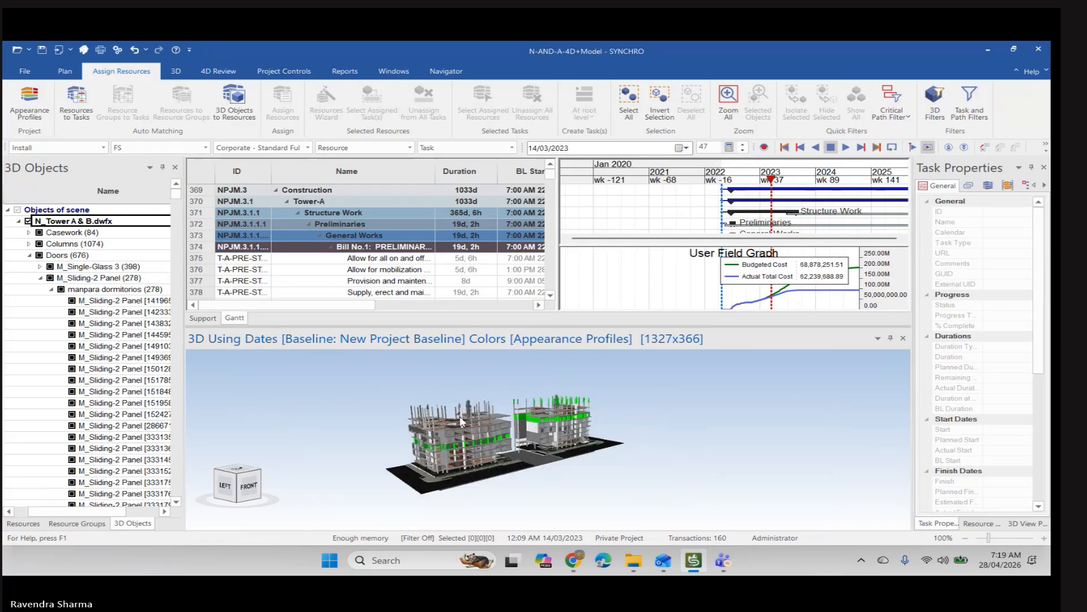
{"action": "middle_click_drag", "start_coordinate": [469, 401], "coordinate": [464, 422]}
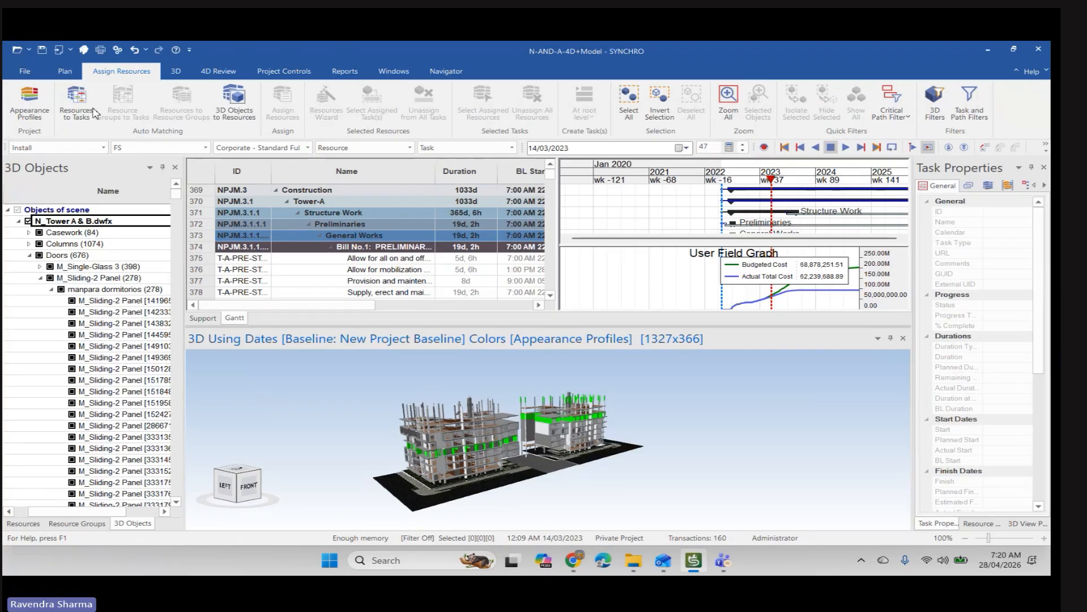
Open the appearance profiles and review the Install profile's start, active and end appearance settings.
{"action": "left_click", "coordinate": [222, 73]}
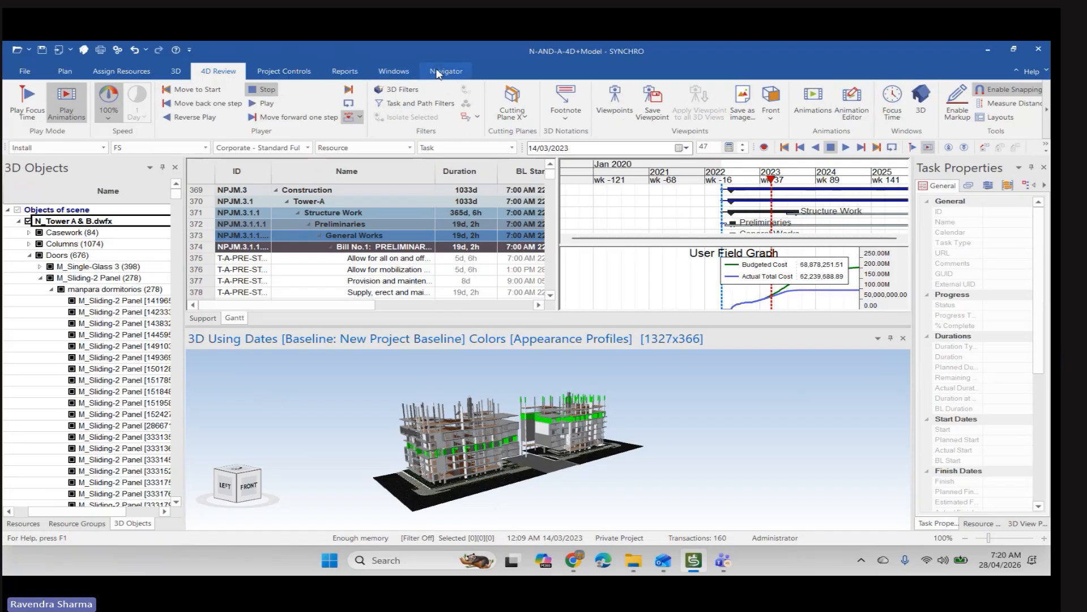
{"action": "left_click", "coordinate": [394, 74]}
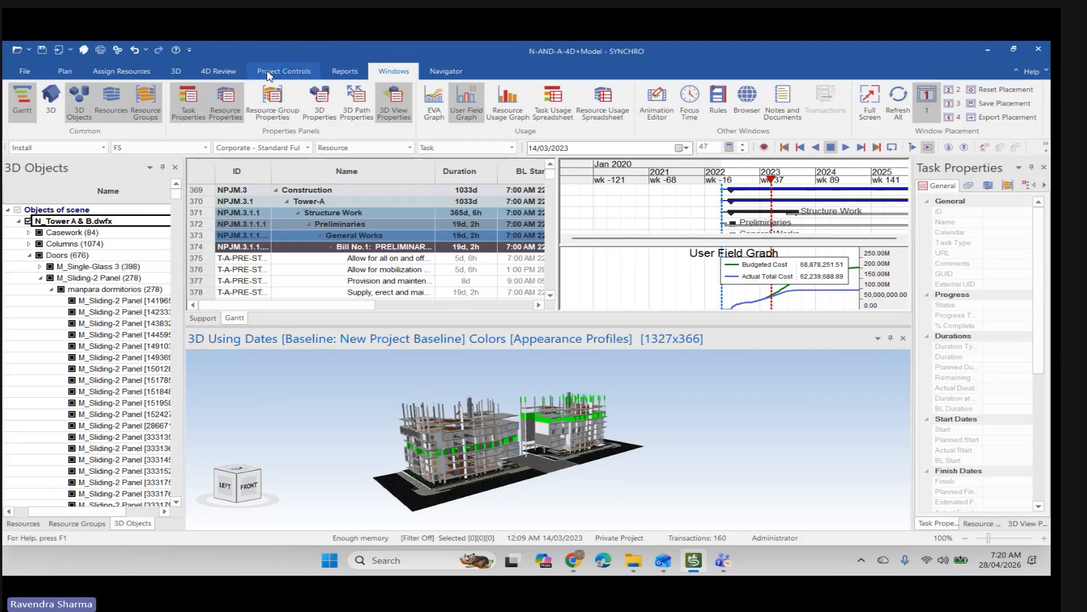
{"action": "left_click", "coordinate": [316, 74]}
{"action": "left_click", "coordinate": [344, 72]}
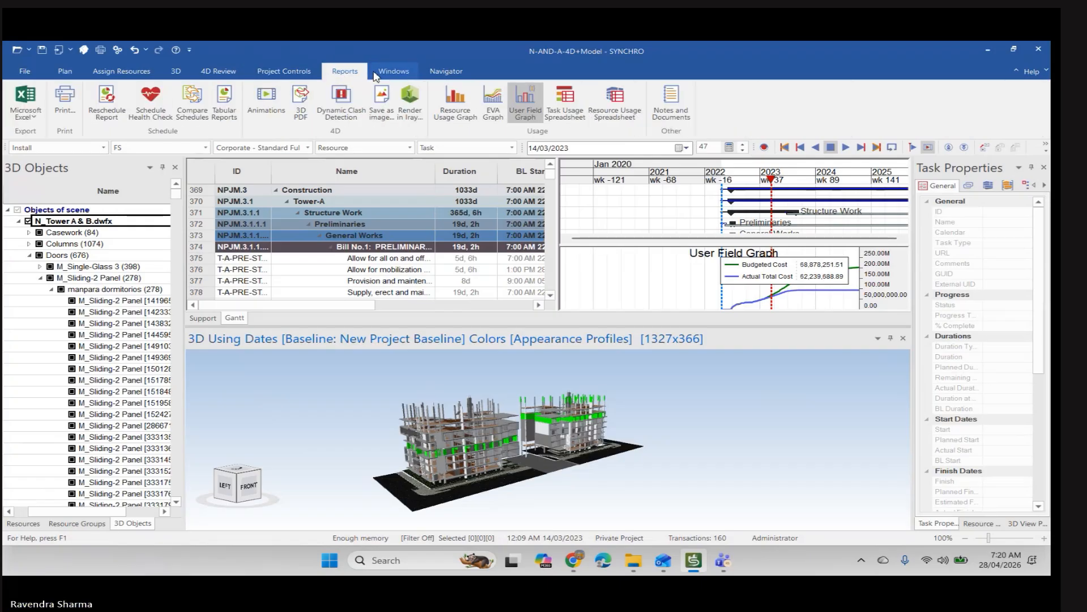
{"action": "left_click", "coordinate": [439, 74]}
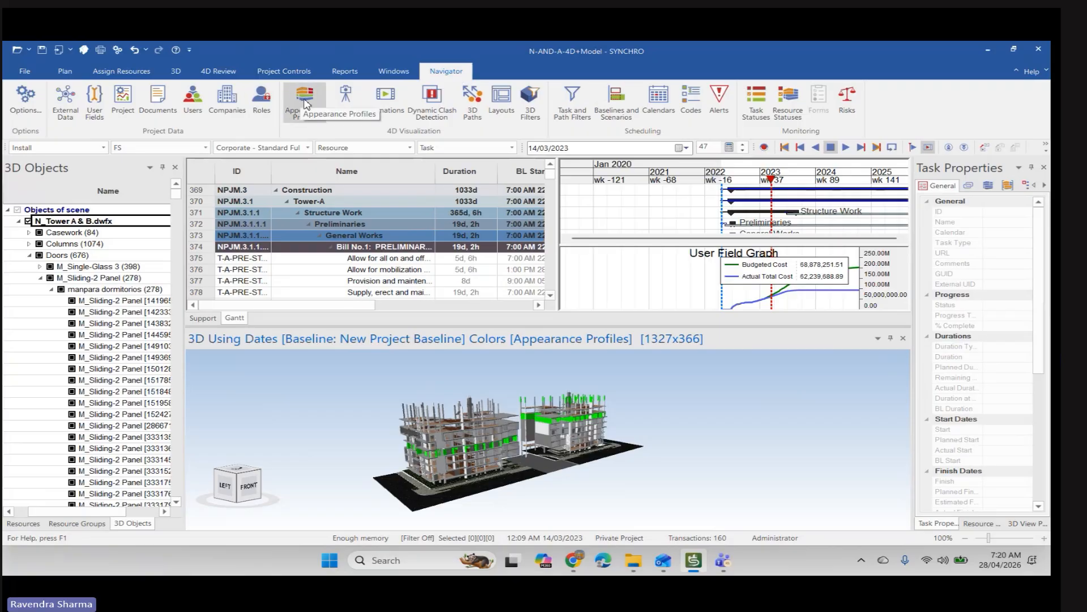
{"action": "left_click", "coordinate": [306, 101]}
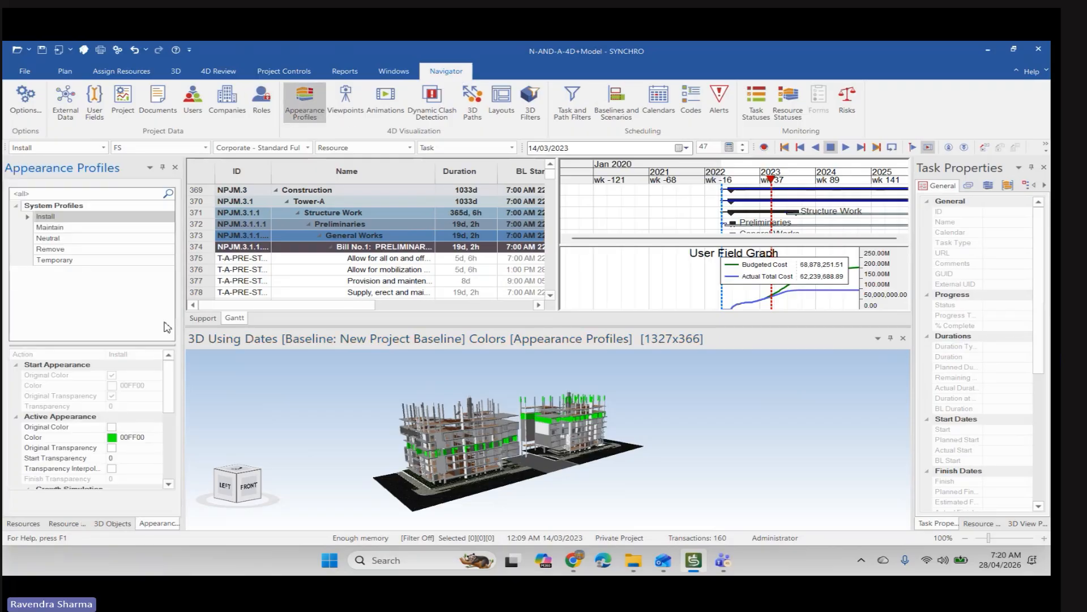
{"action": "scroll", "coordinate": [96, 455], "scroll_direction": "down", "scroll_amount": 4}
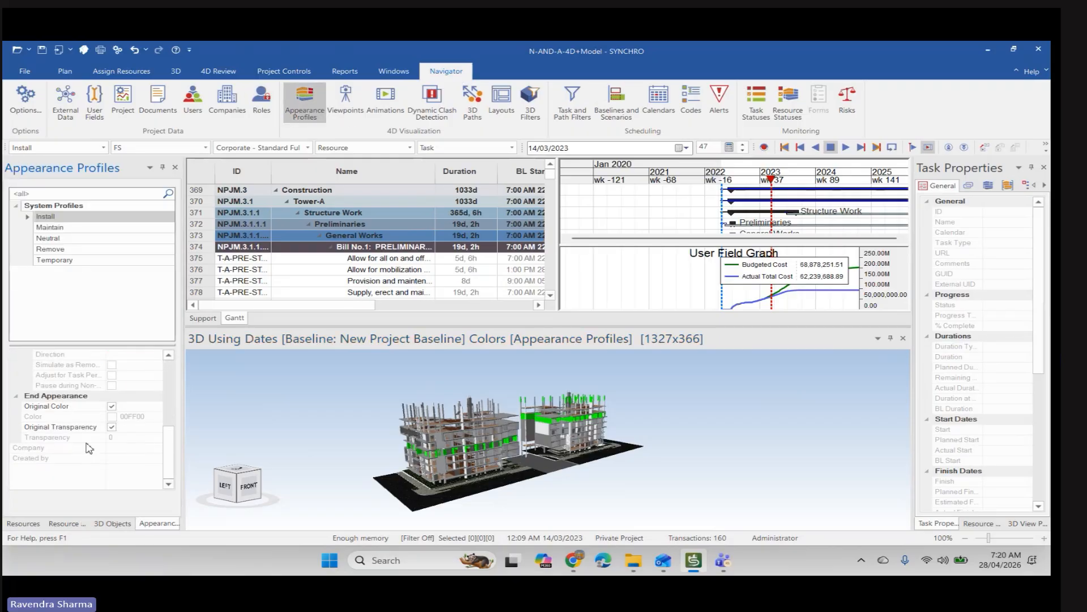
{"action": "scroll", "coordinate": [99, 445], "scroll_direction": "up", "scroll_amount": 3}
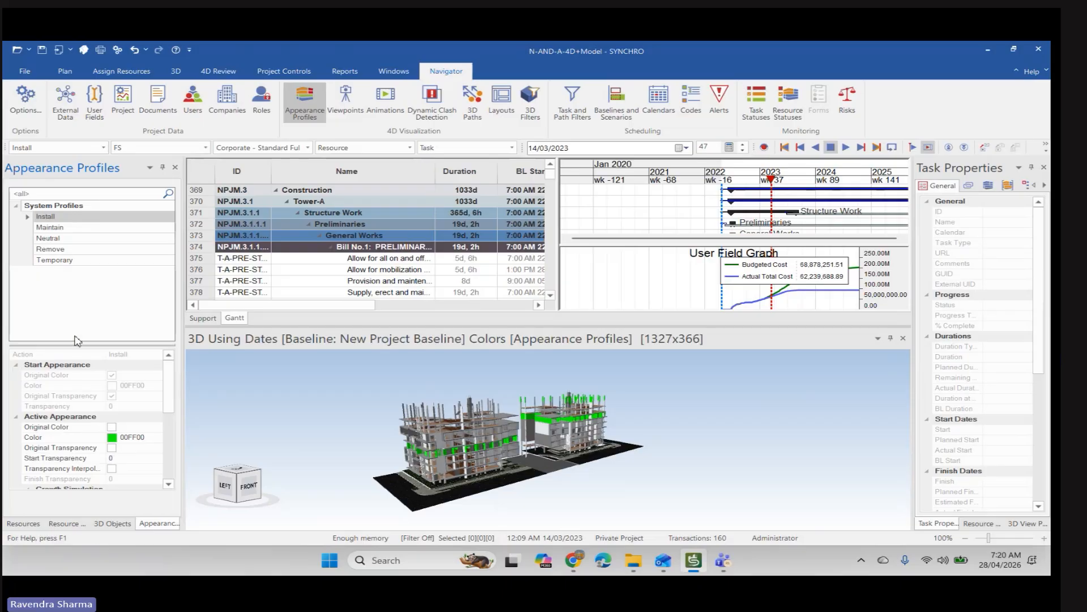
{"action": "scroll", "coordinate": [108, 437], "scroll_direction": "down", "scroll_amount": 6}
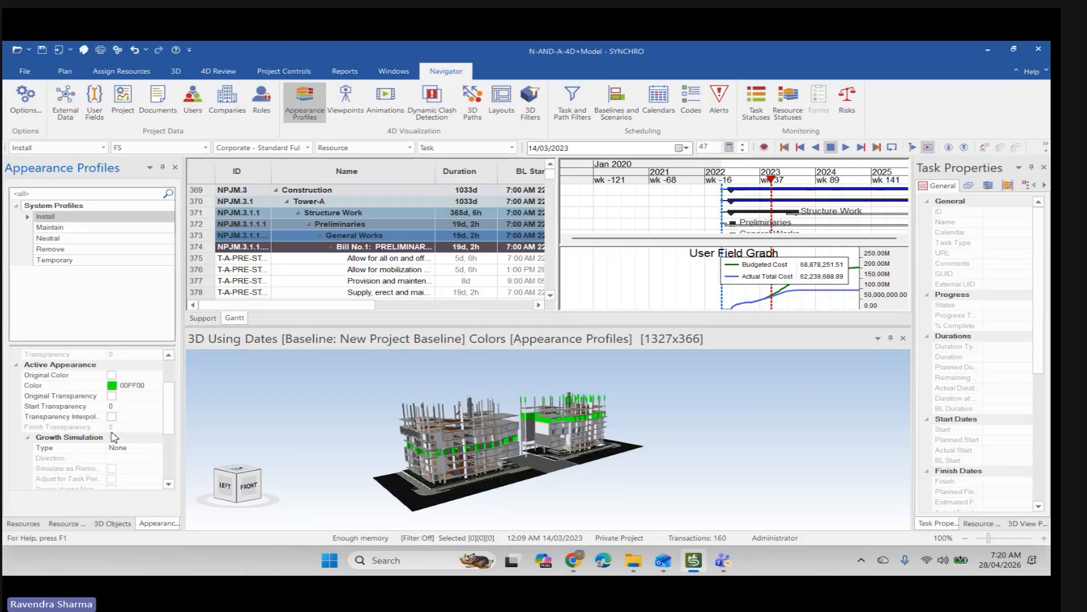
{"action": "scroll", "coordinate": [97, 440], "scroll_direction": "up", "scroll_amount": 2}
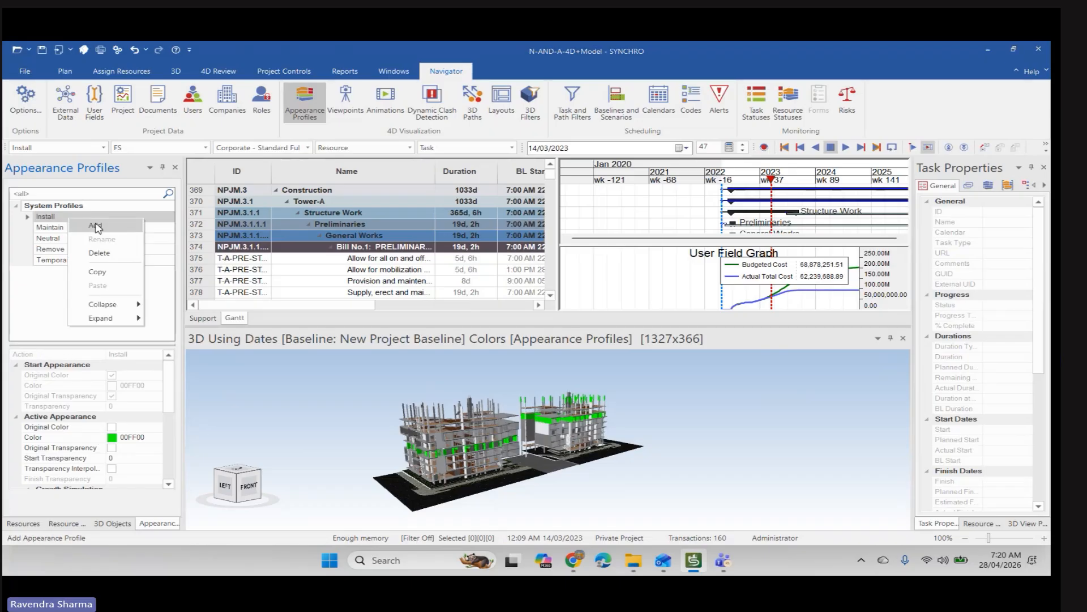
Add a custom appearance profile named "RCC Column" and select it.
{"action": "left_click", "coordinate": [97, 227]}
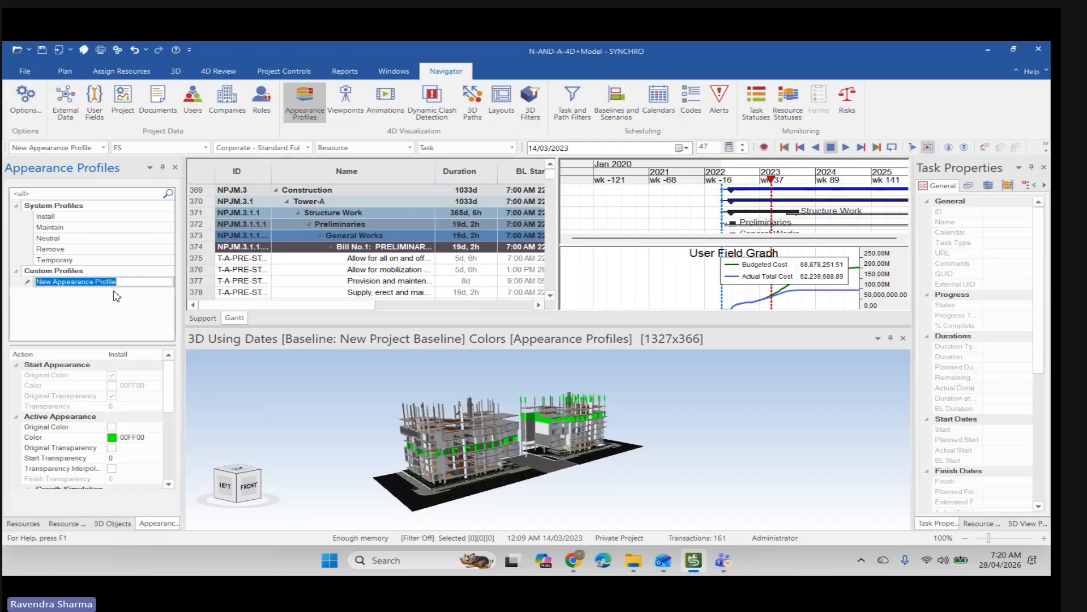
{"action": "key", "text": "Caps_Lock"}
{"action": "type", "text": "R"}
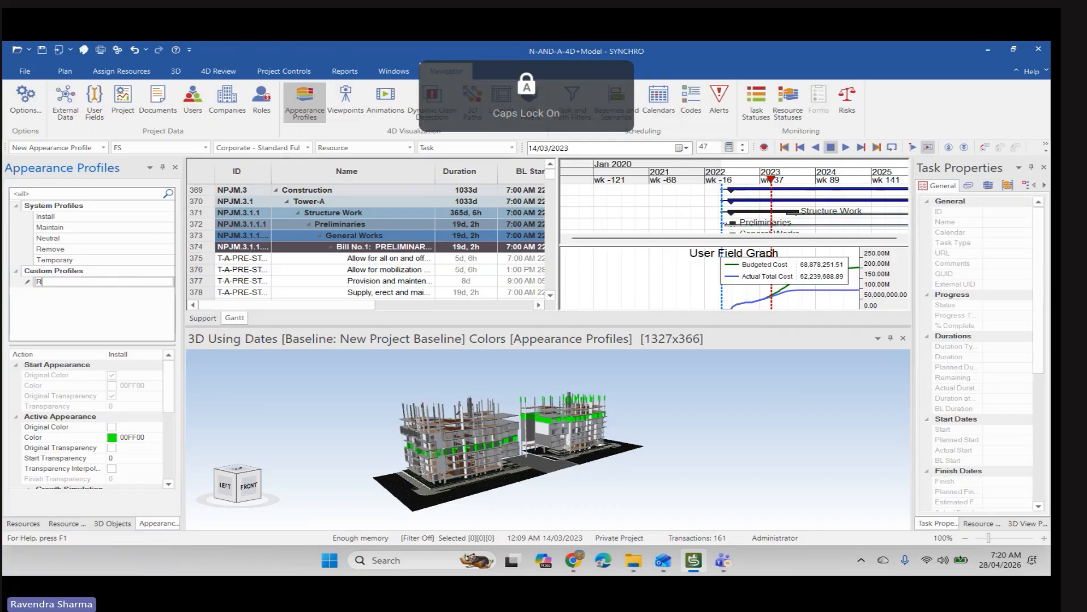
{"action": "type", "text": "CC C"}
{"action": "key", "text": "Caps_Lock"}
{"action": "type", "text": "olumn"}
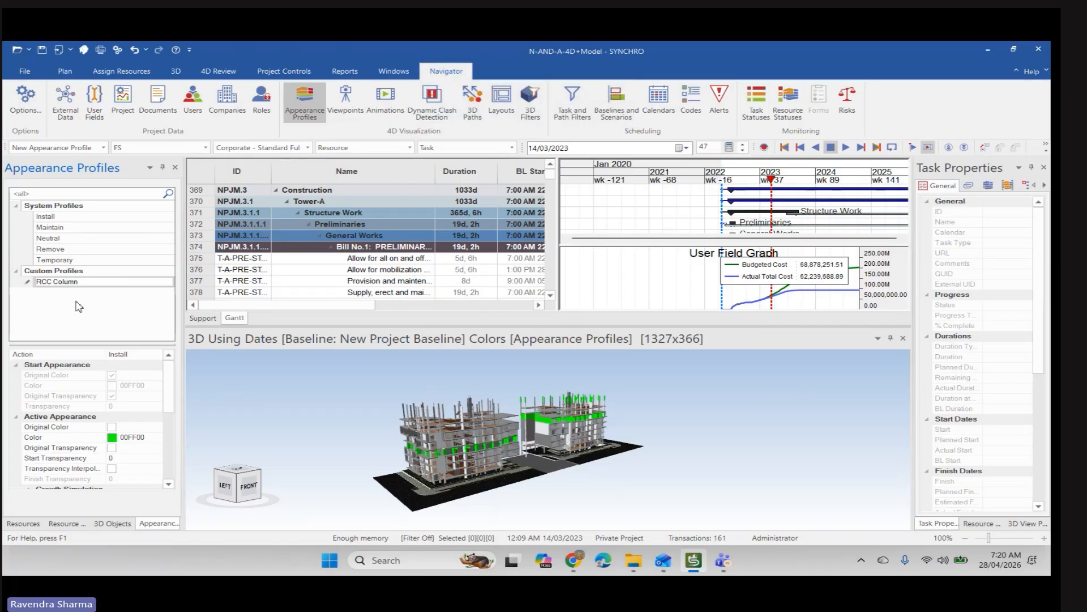
{"action": "key", "text": "Return"}
{"action": "left_click", "coordinate": [63, 283]}
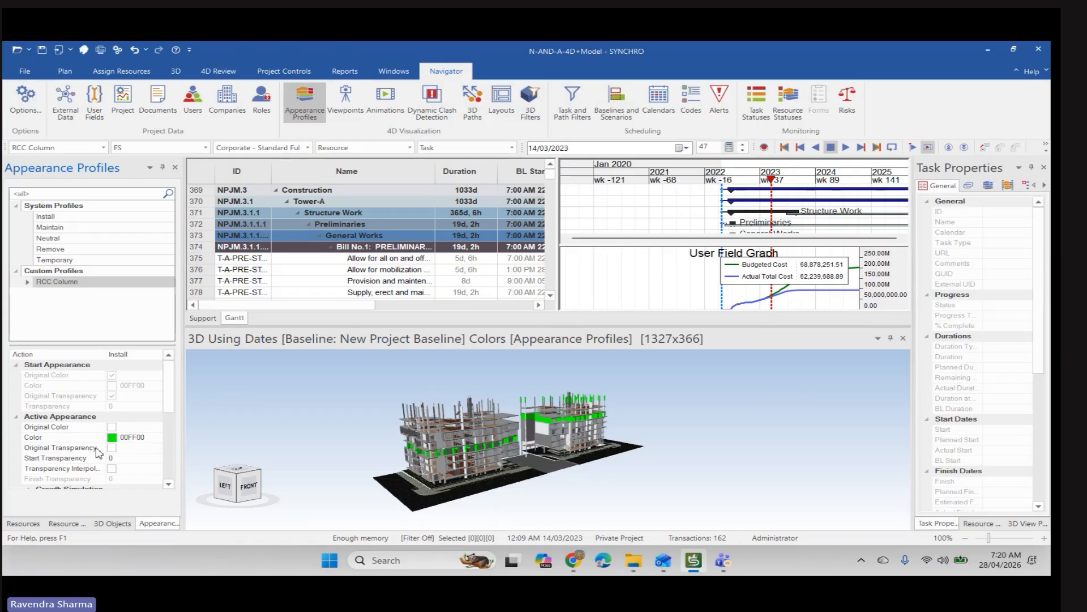
Set the growth simulation type of the RCC Column profile's active appearance to Bottom - Top.
{"action": "scroll", "coordinate": [97, 451], "scroll_direction": "down", "scroll_amount": 1}
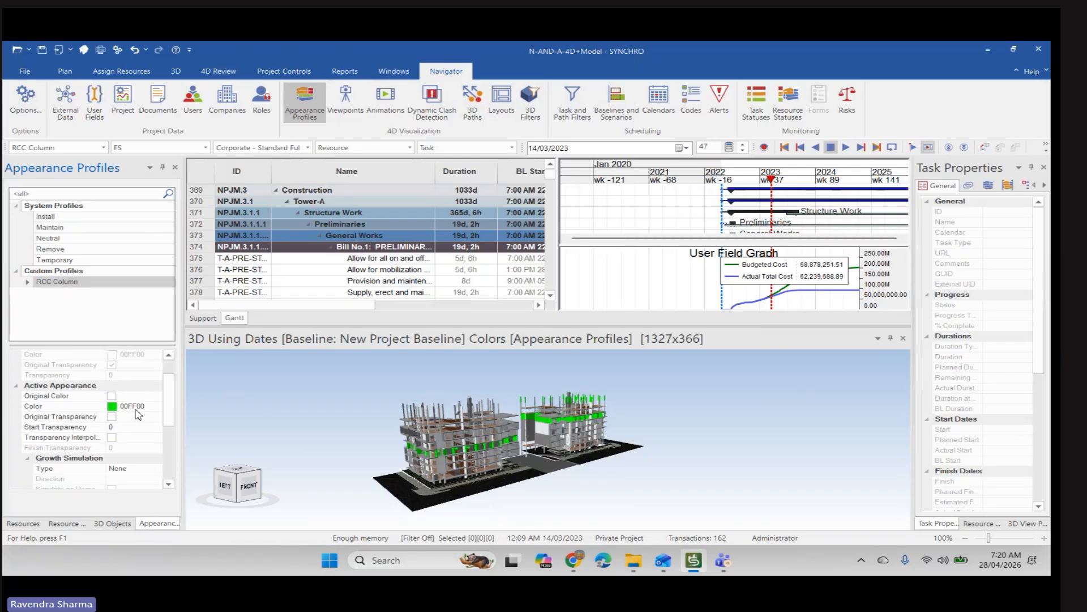
{"action": "scroll", "coordinate": [57, 413], "scroll_direction": "down", "scroll_amount": 2}
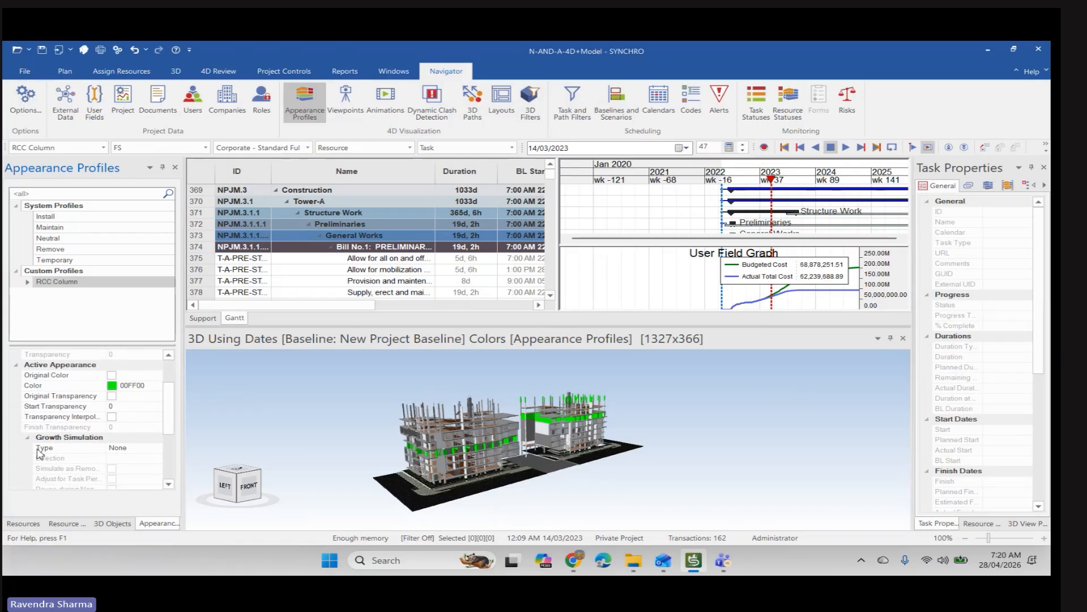
{"action": "left_click", "coordinate": [149, 449]}
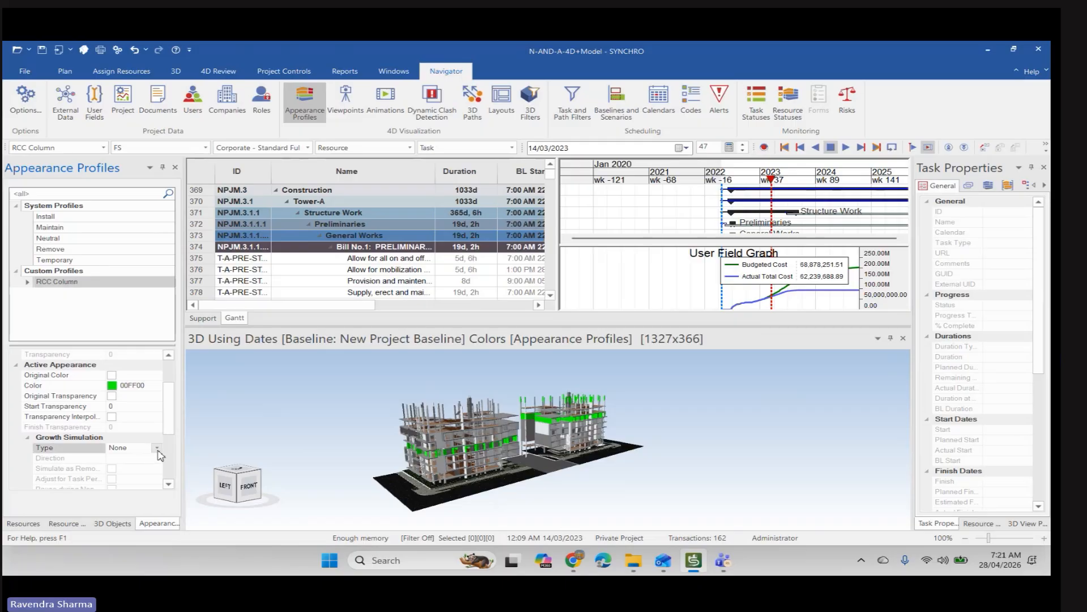
{"action": "left_click", "coordinate": [156, 448]}
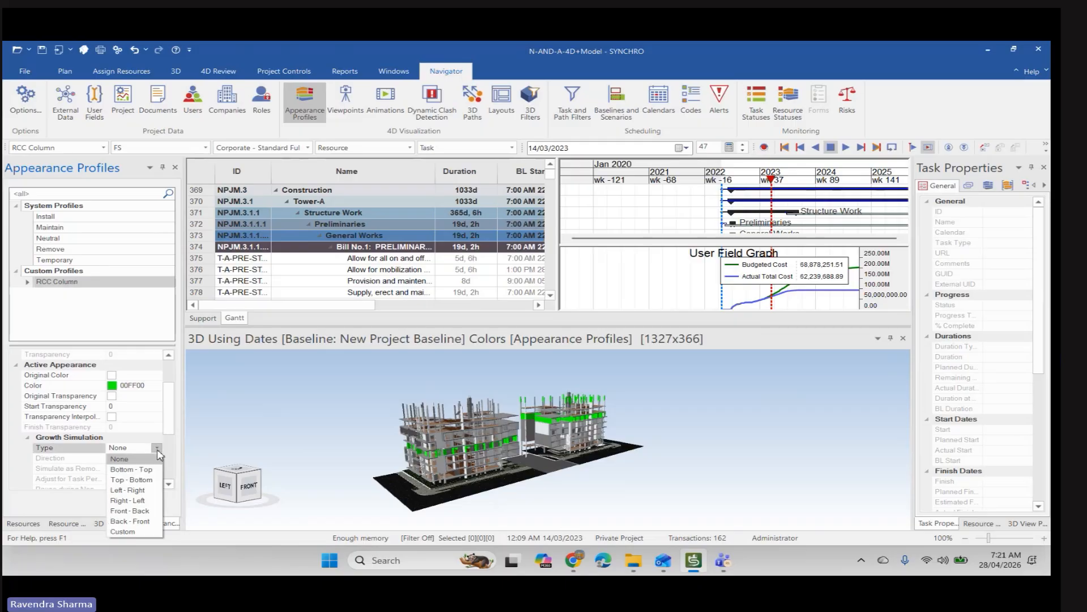
{"action": "left_click", "coordinate": [131, 469]}
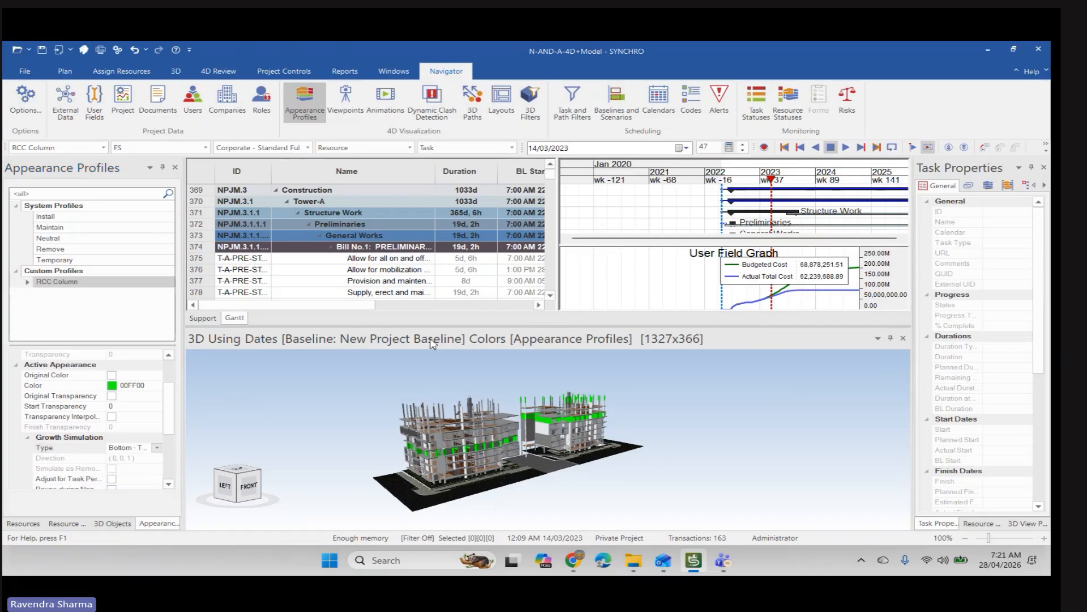
Widen the task table and select the Basement Floor Column RCC task under Bill No.3, together with all its assigned resources.
{"action": "scroll", "coordinate": [491, 227], "scroll_direction": "down", "scroll_amount": 2}
{"action": "left_click_drag", "start_coordinate": [559, 189], "coordinate": [704, 217]}
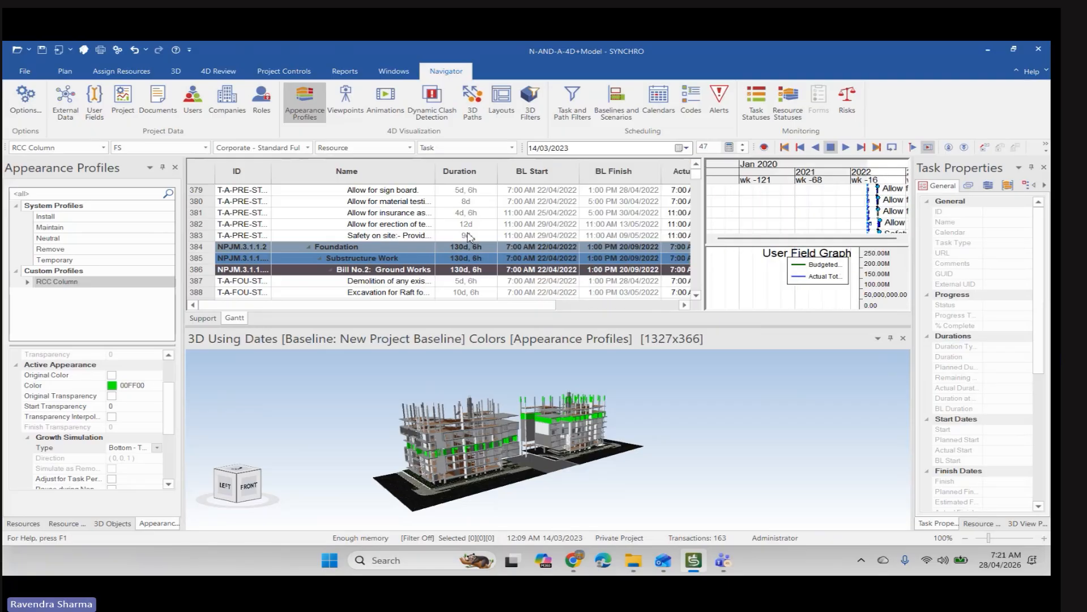
{"action": "scroll", "coordinate": [485, 229], "scroll_direction": "down", "scroll_amount": 8}
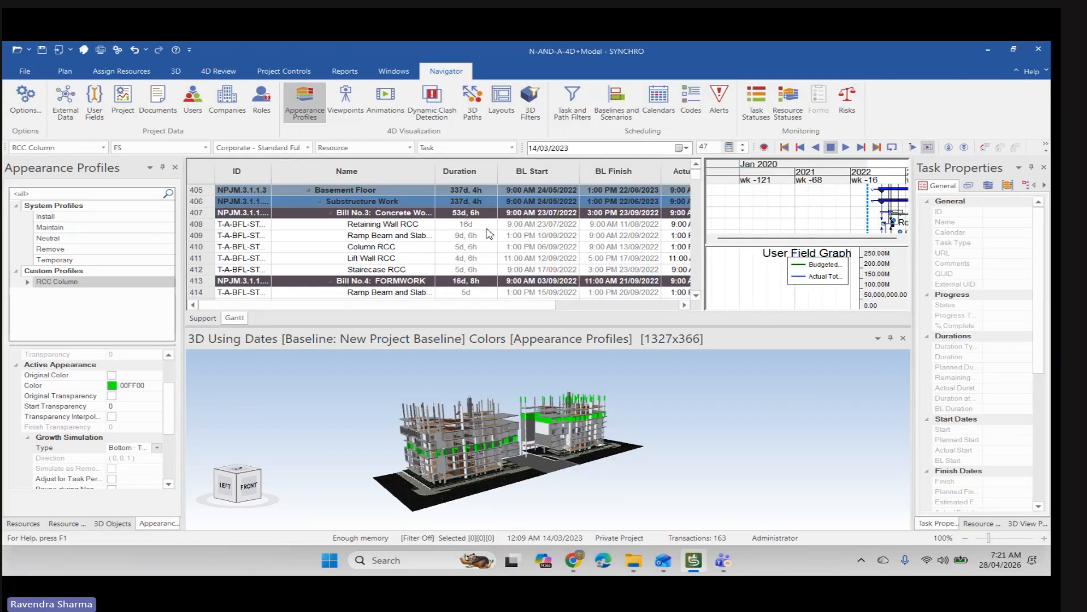
{"action": "left_click", "coordinate": [367, 249]}
{"action": "left_click_drag", "start_coordinate": [489, 305], "coordinate": [538, 317]}
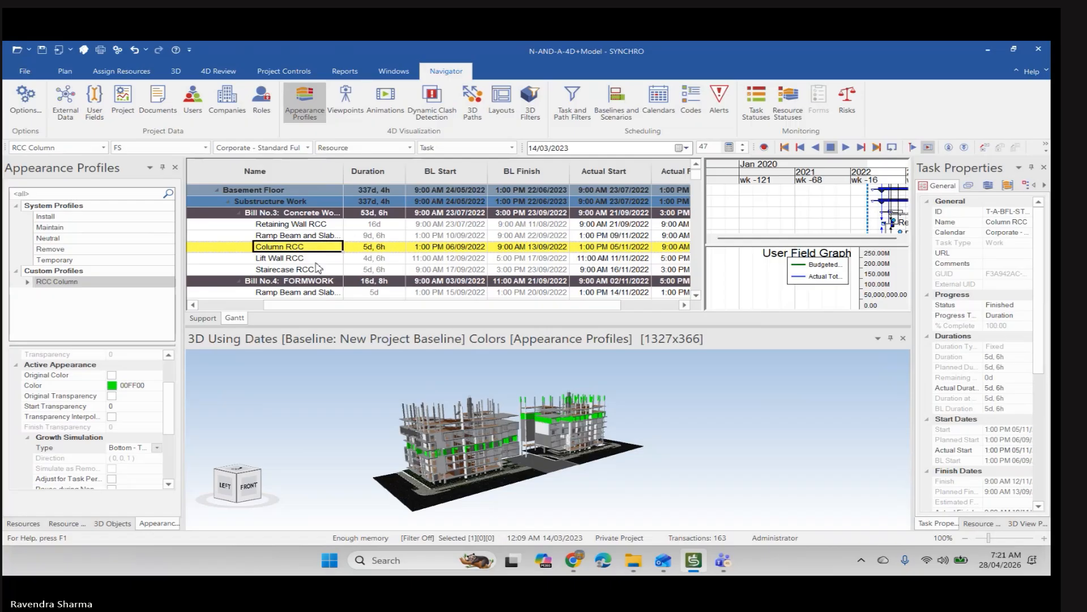
{"action": "right_click", "coordinate": [290, 247]}
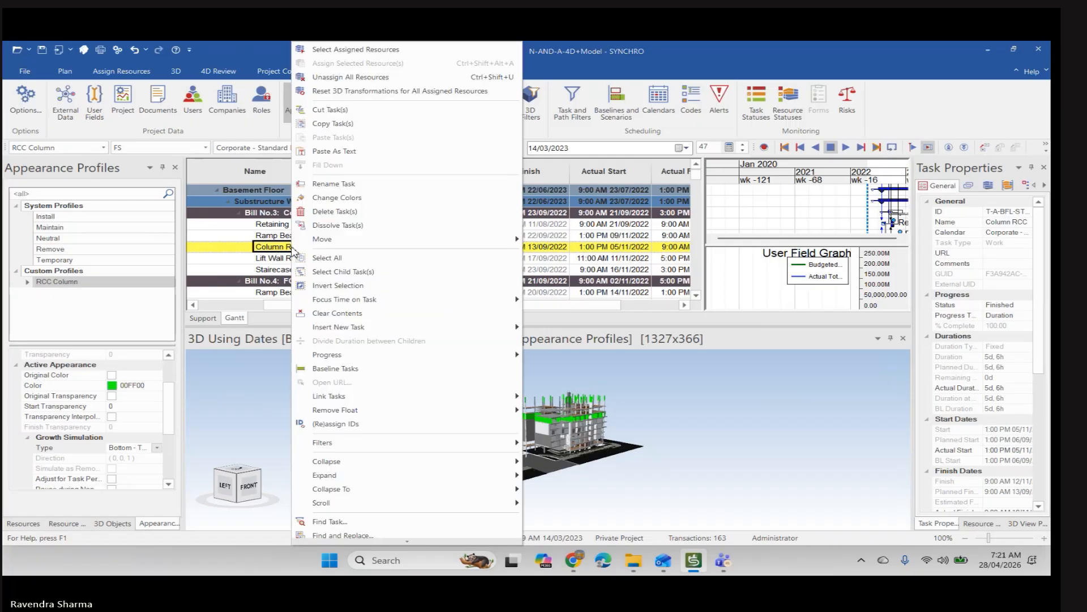
{"action": "left_click", "coordinate": [341, 49]}
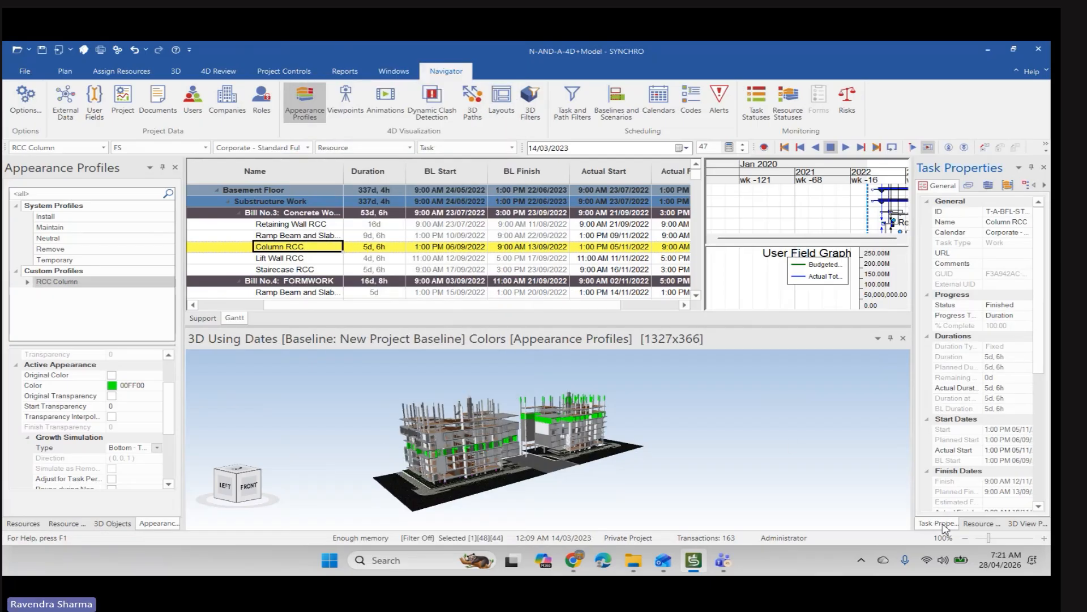
Set the appearance profile of the selected resources on the Basement Floor Column RCC task to RCC Column.
{"action": "left_click", "coordinate": [982, 523]}
{"action": "left_click", "coordinate": [938, 523]}
{"action": "left_click", "coordinate": [988, 188]}
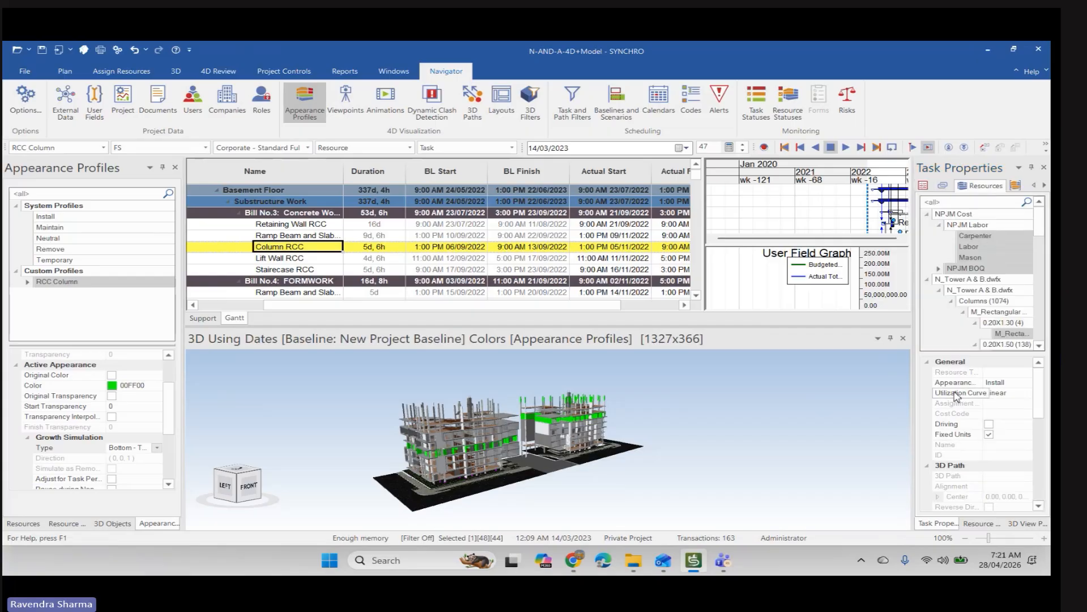
{"action": "left_click", "coordinate": [1028, 383]}
{"action": "left_click", "coordinate": [1028, 383]}
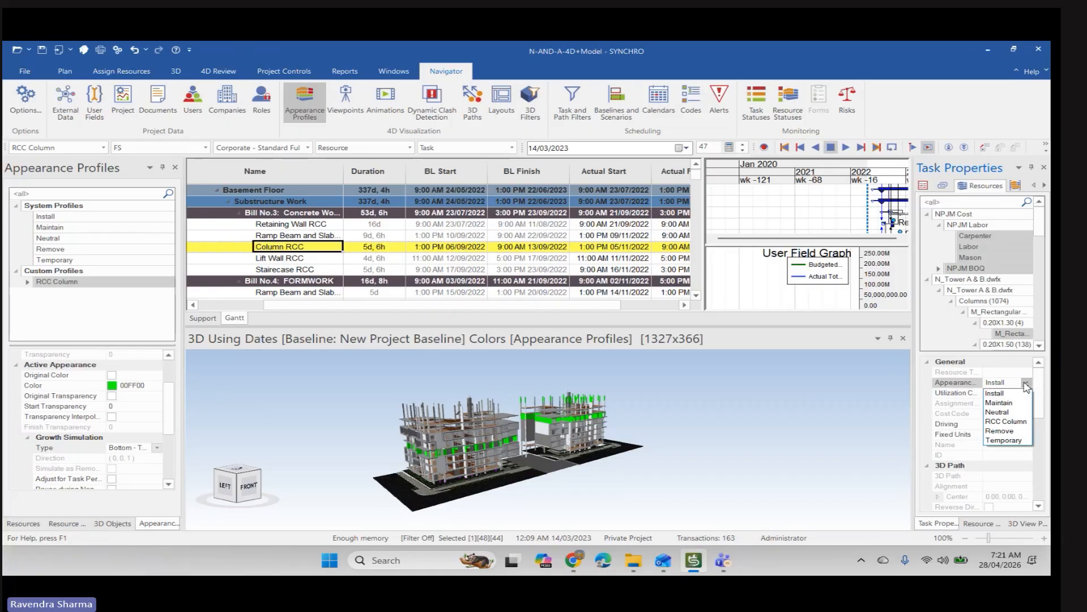
{"action": "left_click", "coordinate": [1012, 422]}
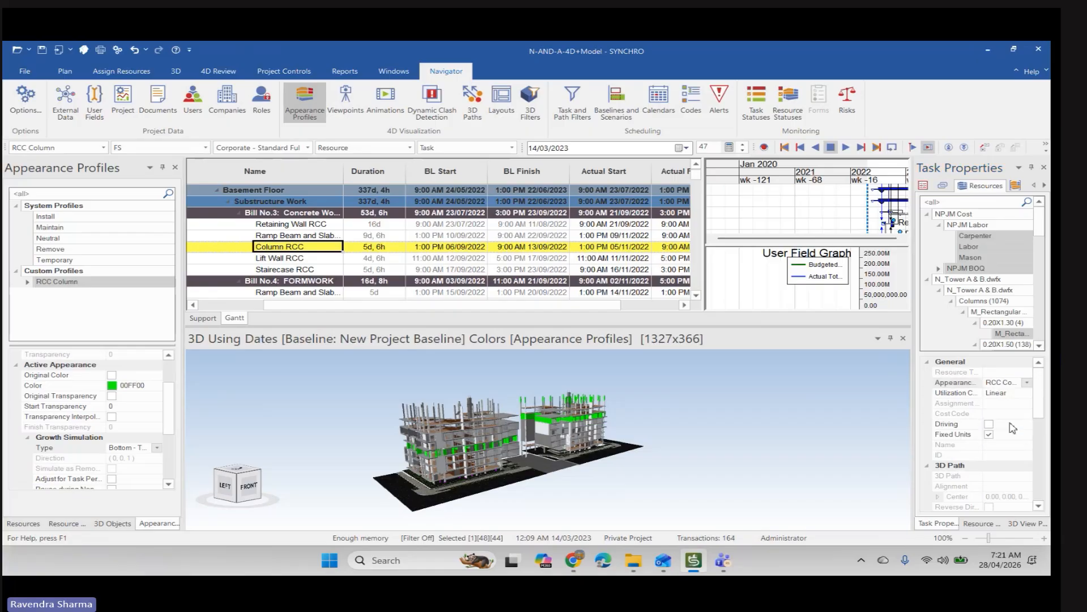
Move the focus date to 18/09/2022, then to 26/09/2022, to examine how the basement columns build up in the 3D view.
{"action": "scroll", "coordinate": [541, 433], "scroll_direction": "up", "scroll_amount": 3}
{"action": "left_click_drag", "start_coordinate": [541, 432], "coordinate": [515, 421]}
{"action": "scroll", "coordinate": [526, 423], "scroll_direction": "down", "scroll_amount": 3}
{"action": "scroll", "coordinate": [593, 417], "scroll_direction": "up", "scroll_amount": 1}
{"action": "left_click_drag", "start_coordinate": [594, 417], "coordinate": [588, 431]}
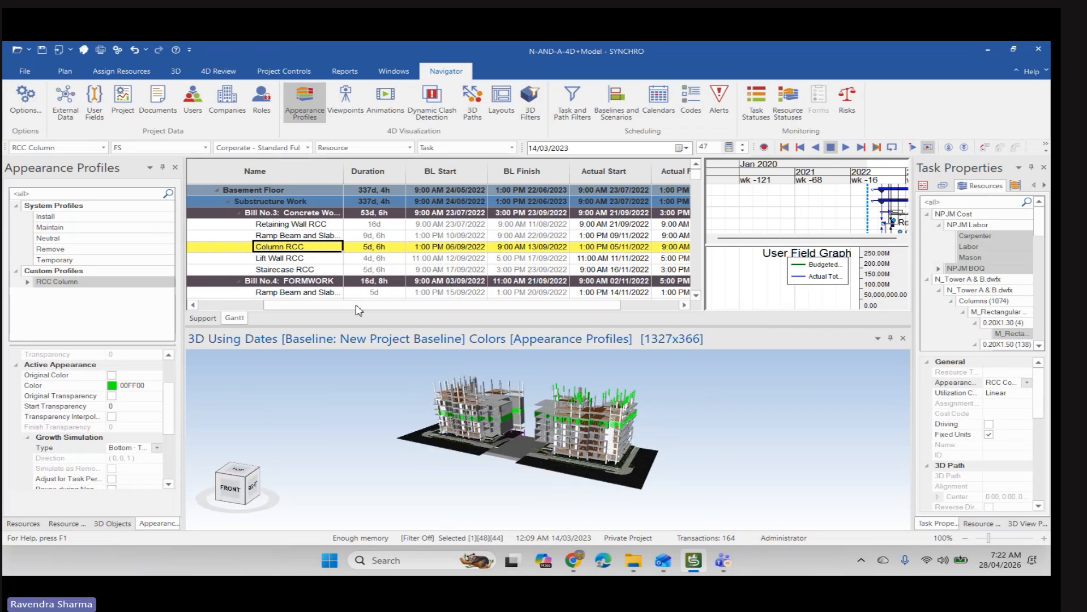
{"action": "left_click_drag", "start_coordinate": [357, 306], "coordinate": [275, 308]}
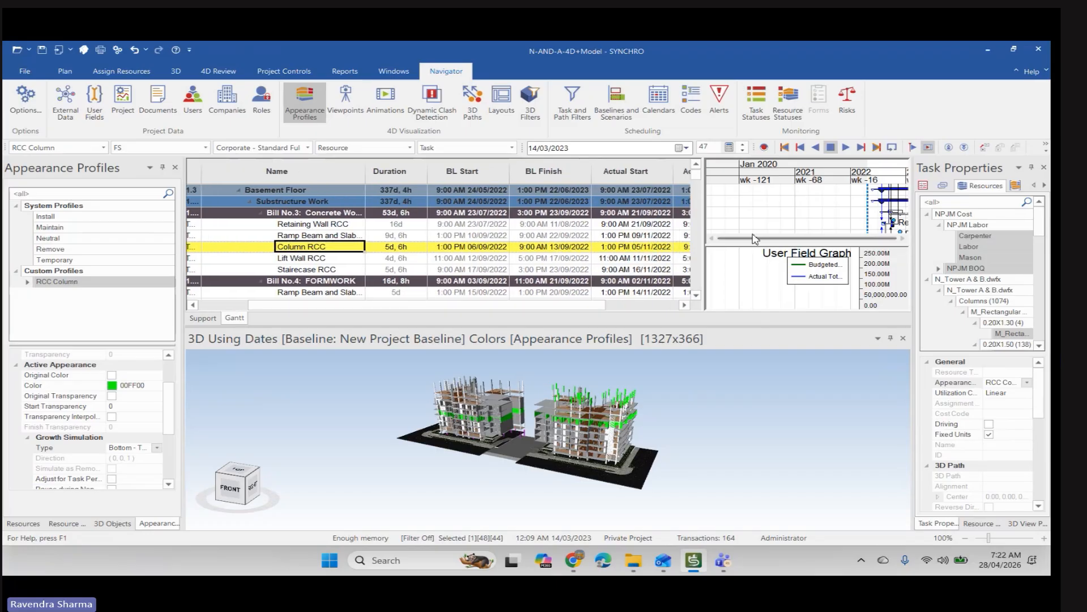
{"action": "scroll", "coordinate": [762, 228], "scroll_direction": "down", "scroll_amount": 2}
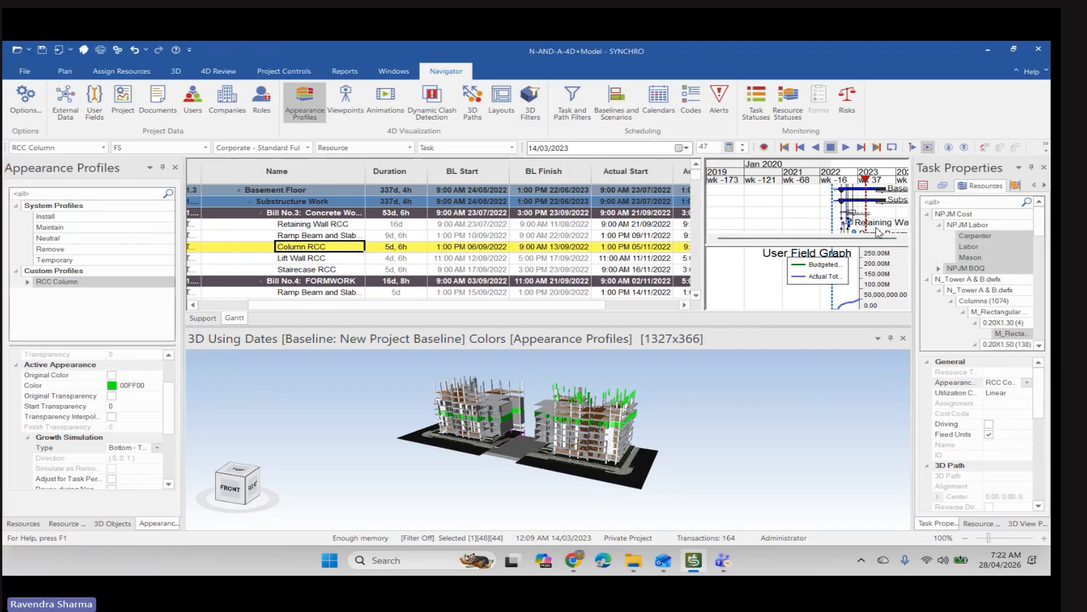
{"action": "scroll", "coordinate": [879, 233], "scroll_direction": "up", "scroll_amount": 2}
{"action": "mouse_move", "coordinate": [850, 182]}
{"action": "left_mouse_down"}
{"action": "mouse_move", "coordinate": [795, 186]}
{"action": "mouse_move", "coordinate": [824, 194]}
{"action": "left_mouse_up"}
{"action": "scroll", "coordinate": [602, 487], "scroll_direction": "up", "scroll_amount": 3}
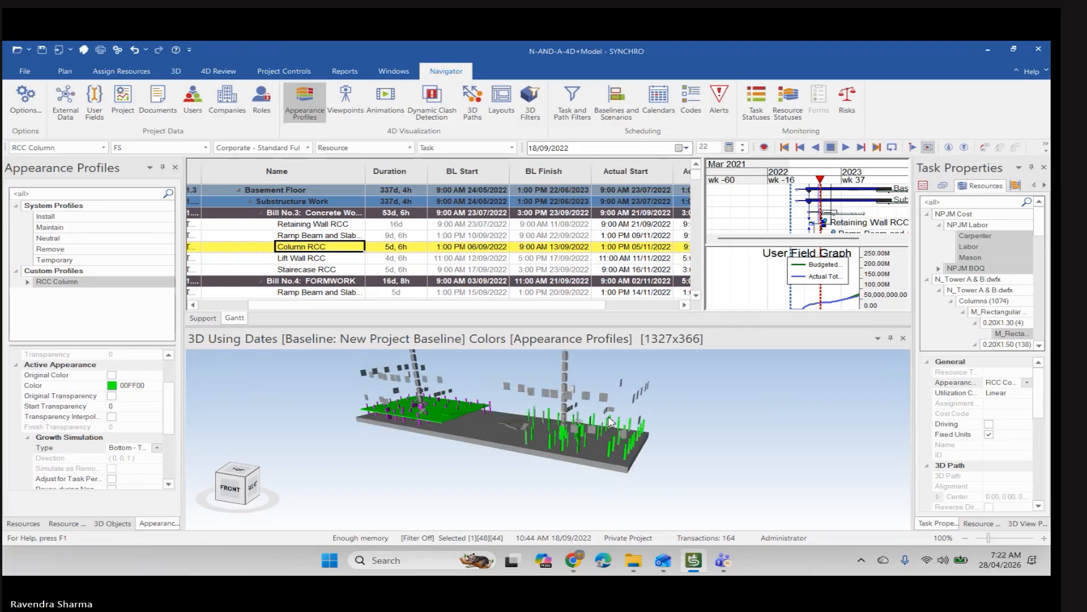
{"action": "scroll", "coordinate": [610, 421], "scroll_direction": "up", "scroll_amount": 5}
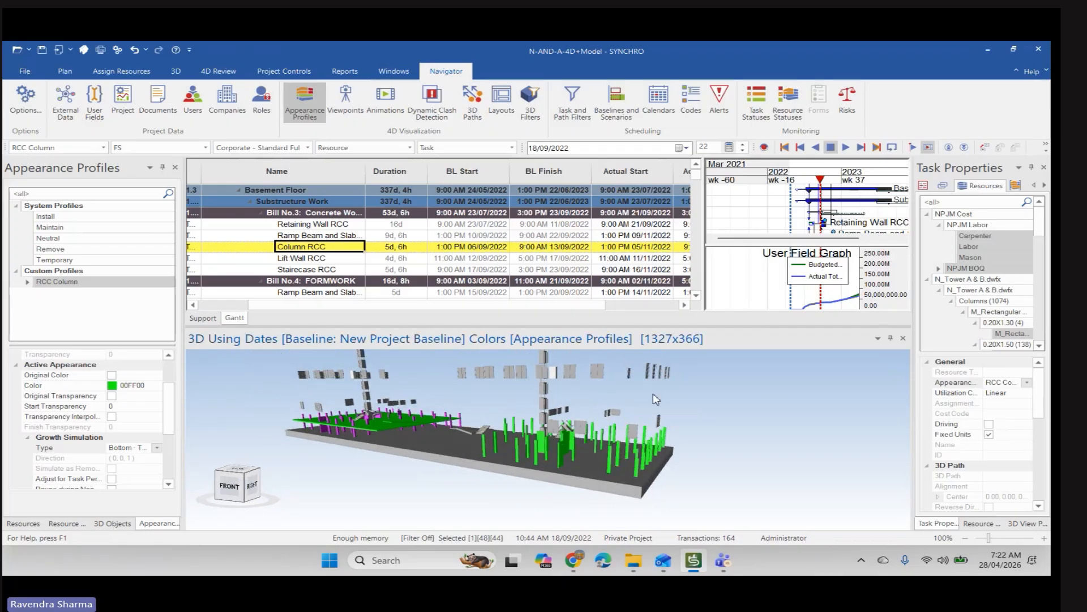
{"action": "mouse_move", "coordinate": [829, 182]}
{"action": "left_mouse_down"}
{"action": "mouse_move", "coordinate": [810, 187]}
{"action": "mouse_move", "coordinate": [824, 191]}
{"action": "left_mouse_up"}
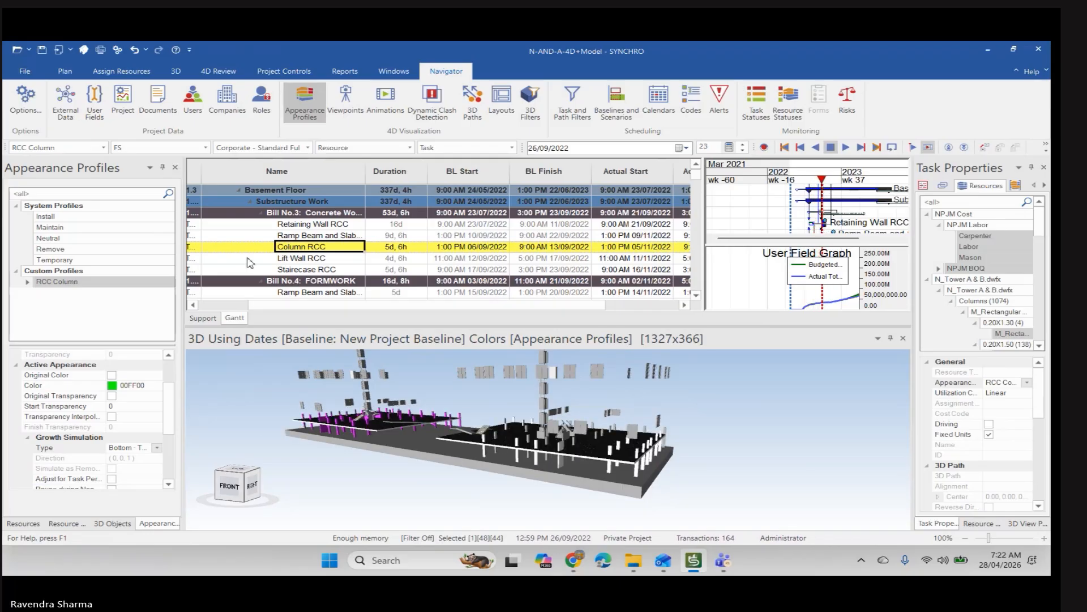
Deselect the column resources and review the column growth in the 3D view at focus dates 15/09/2022 and 07/09/2022.
{"action": "left_click", "coordinate": [113, 523]}
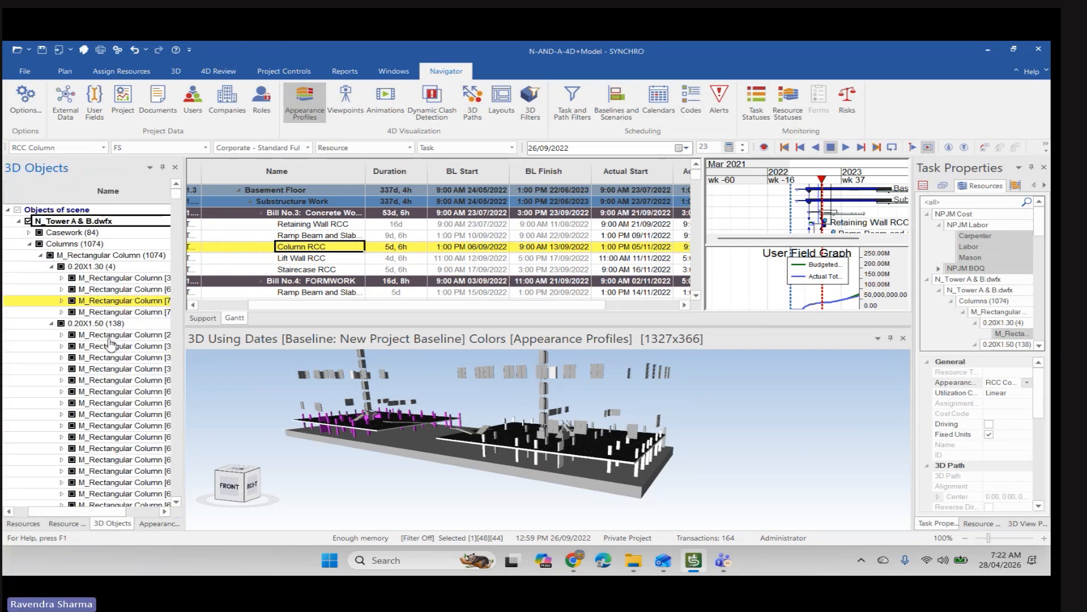
{"action": "left_click", "coordinate": [108, 312]}
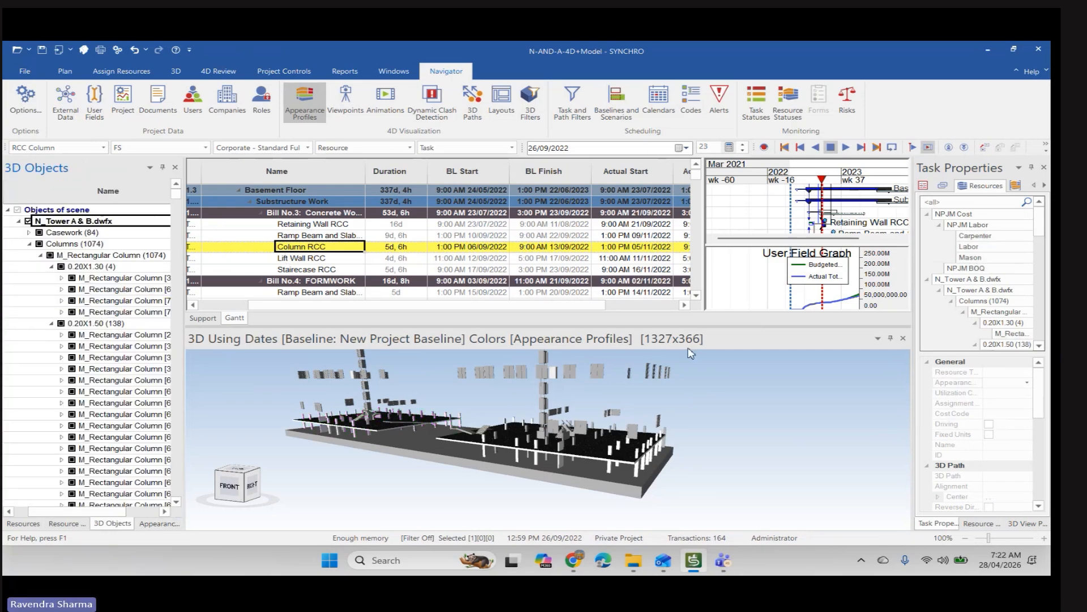
{"action": "mouse_move", "coordinate": [822, 183]}
{"action": "left_mouse_down"}
{"action": "mouse_move", "coordinate": [791, 191]}
{"action": "mouse_move", "coordinate": [821, 197]}
{"action": "left_mouse_up"}
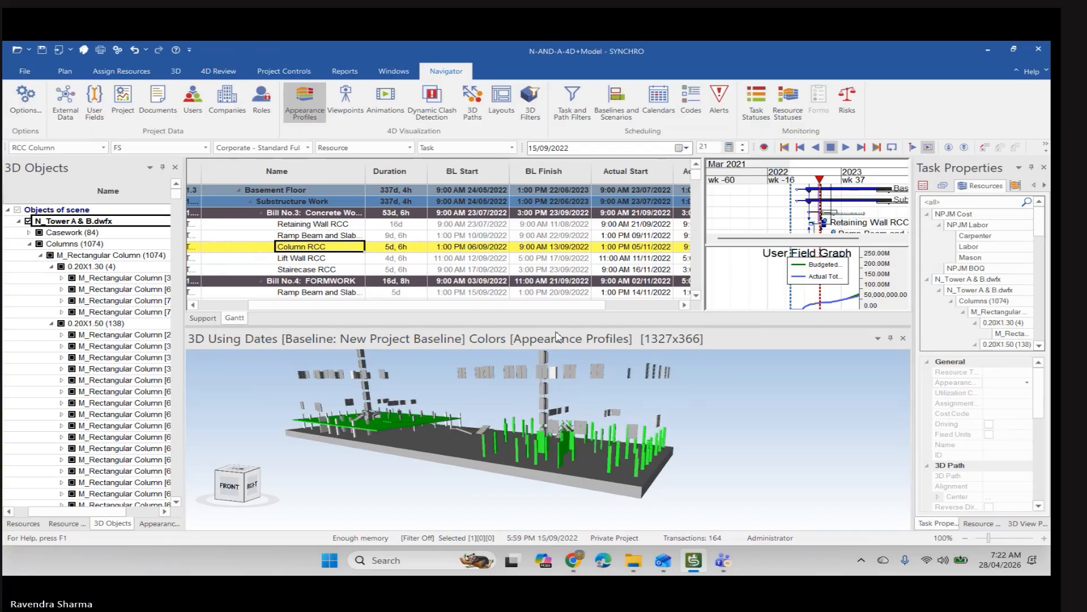
{"action": "scroll", "coordinate": [355, 424], "scroll_direction": "up", "scroll_amount": 5}
{"action": "scroll", "coordinate": [408, 411], "scroll_direction": "down", "scroll_amount": 3}
{"action": "left_click_drag", "start_coordinate": [406, 413], "coordinate": [402, 427]}
{"action": "mouse_move", "coordinate": [819, 181]}
{"action": "left_mouse_down"}
{"action": "mouse_move", "coordinate": [803, 183]}
{"action": "mouse_move", "coordinate": [821, 187]}
{"action": "left_mouse_up"}
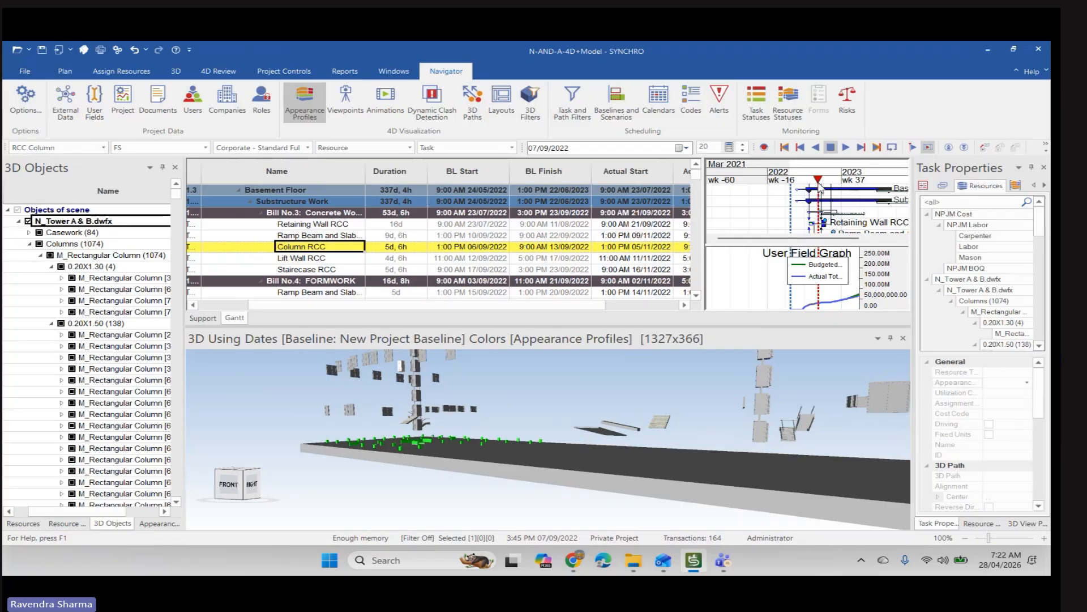
Move the focus date back to 16/06/2022 and inspect the elements of both towers that are shown before construction.
{"action": "mouse_move", "coordinate": [819, 181]}
{"action": "left_mouse_down"}
{"action": "mouse_move", "coordinate": [829, 187]}
{"action": "mouse_move", "coordinate": [765, 206]}
{"action": "mouse_move", "coordinate": [819, 210]}
{"action": "mouse_move", "coordinate": [780, 211]}
{"action": "mouse_move", "coordinate": [801, 214]}
{"action": "left_mouse_up"}
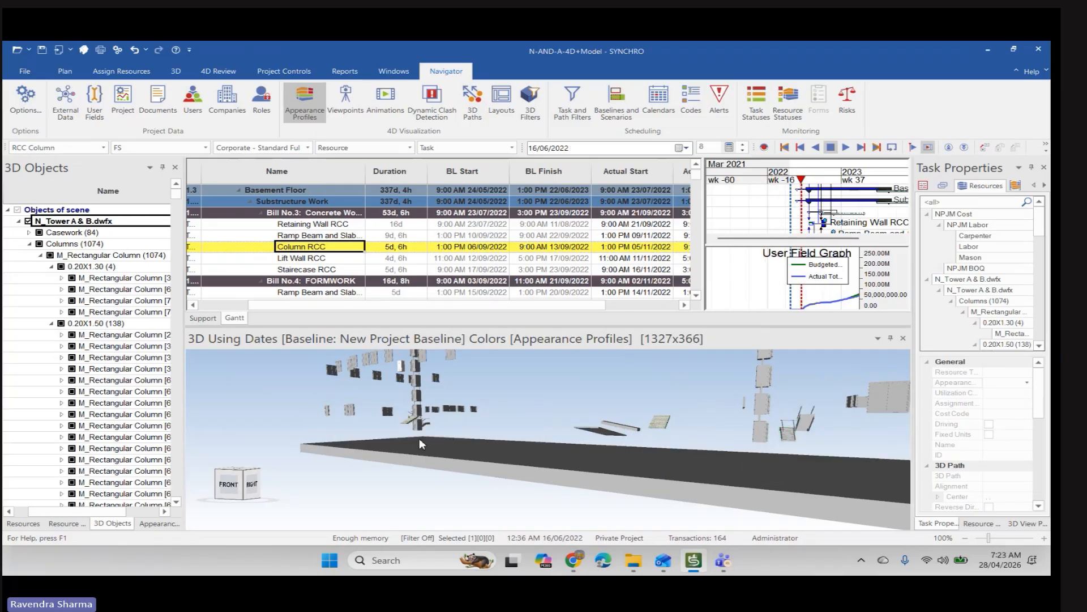
{"action": "scroll", "coordinate": [419, 437], "scroll_direction": "down", "scroll_amount": 3}
{"action": "left_click_drag", "start_coordinate": [443, 428], "coordinate": [462, 440]}
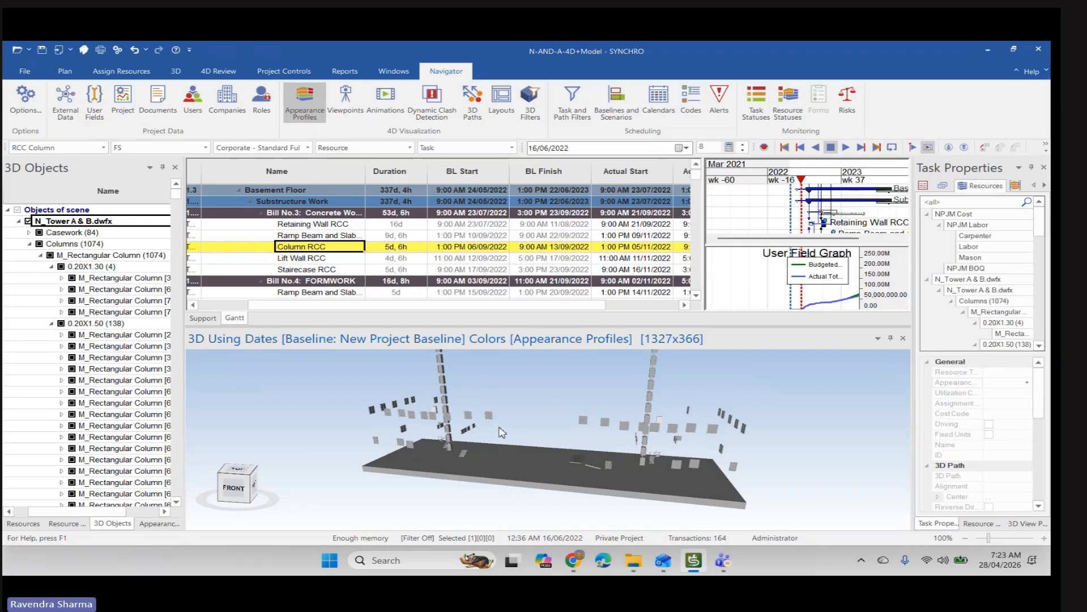
{"action": "scroll", "coordinate": [498, 430], "scroll_direction": "down", "scroll_amount": 3}
{"action": "left_click_drag", "start_coordinate": [496, 427], "coordinate": [533, 434]}
{"action": "scroll", "coordinate": [503, 439], "scroll_direction": "up", "scroll_amount": 3}
{"action": "scroll", "coordinate": [501, 429], "scroll_direction": "up", "scroll_amount": 4}
{"action": "scroll", "coordinate": [498, 489], "scroll_direction": "down", "scroll_amount": 2}
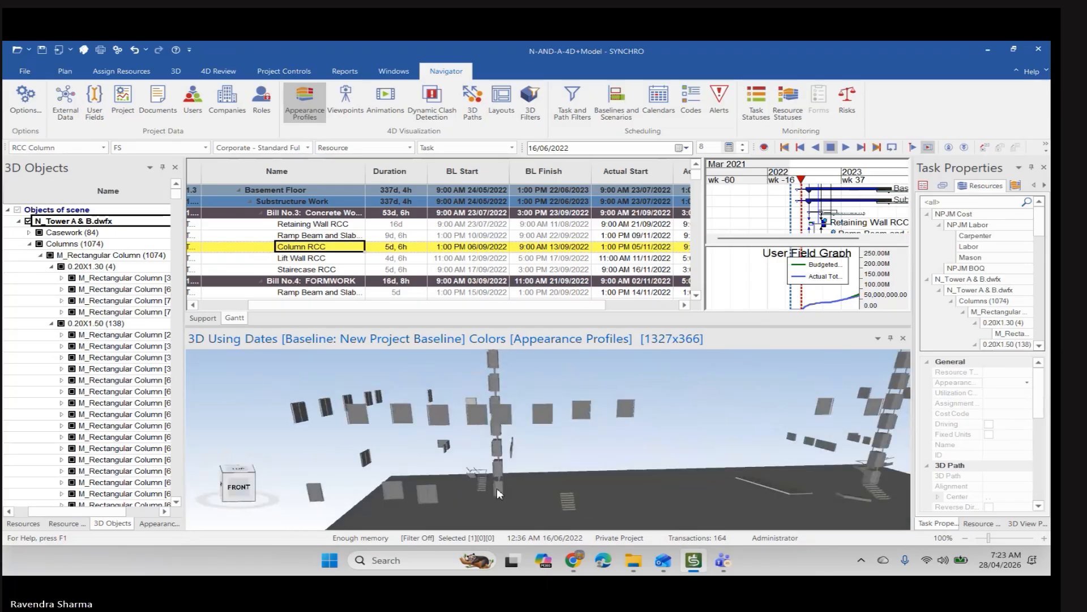
{"action": "mouse_move", "coordinate": [497, 488]}
{"action": "left_mouse_down"}
{"action": "mouse_move", "coordinate": [514, 485]}
{"action": "mouse_move", "coordinate": [502, 486]}
{"action": "left_mouse_up"}
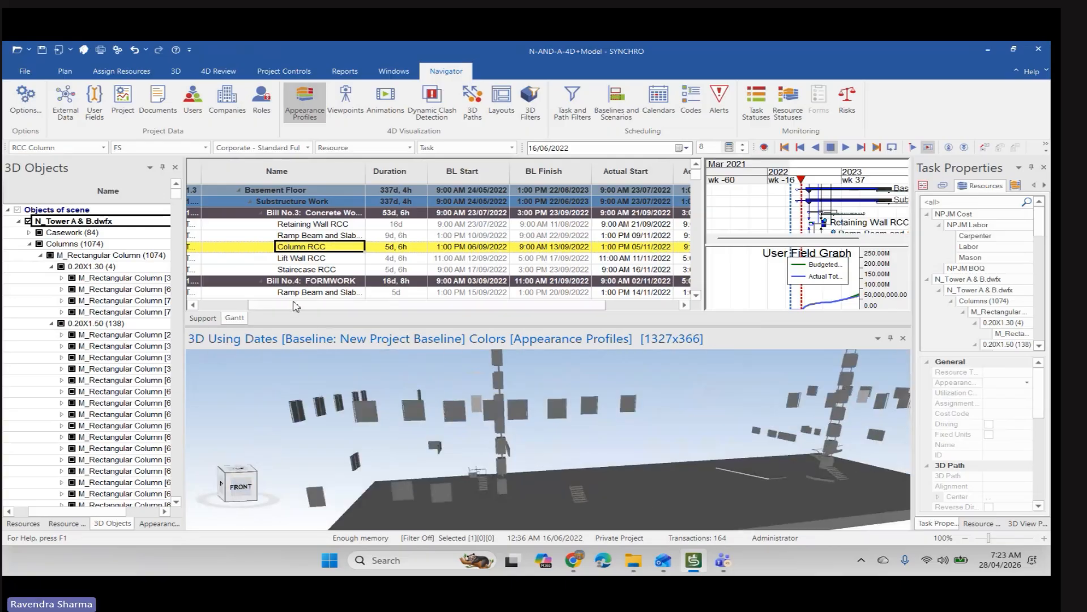
Assign the lowest M_Electric Lift-4 person object of one tower to the Tower A 4th floor Lift Wall RCC task under Bill No.3.
{"action": "left_click_drag", "start_coordinate": [295, 307], "coordinate": [238, 307]}
{"action": "scroll", "coordinate": [371, 225], "scroll_direction": "up", "scroll_amount": 3}
{"action": "scroll", "coordinate": [371, 225], "scroll_direction": "down", "scroll_amount": 7}
{"action": "scroll", "coordinate": [367, 249], "scroll_direction": "down", "scroll_amount": 6}
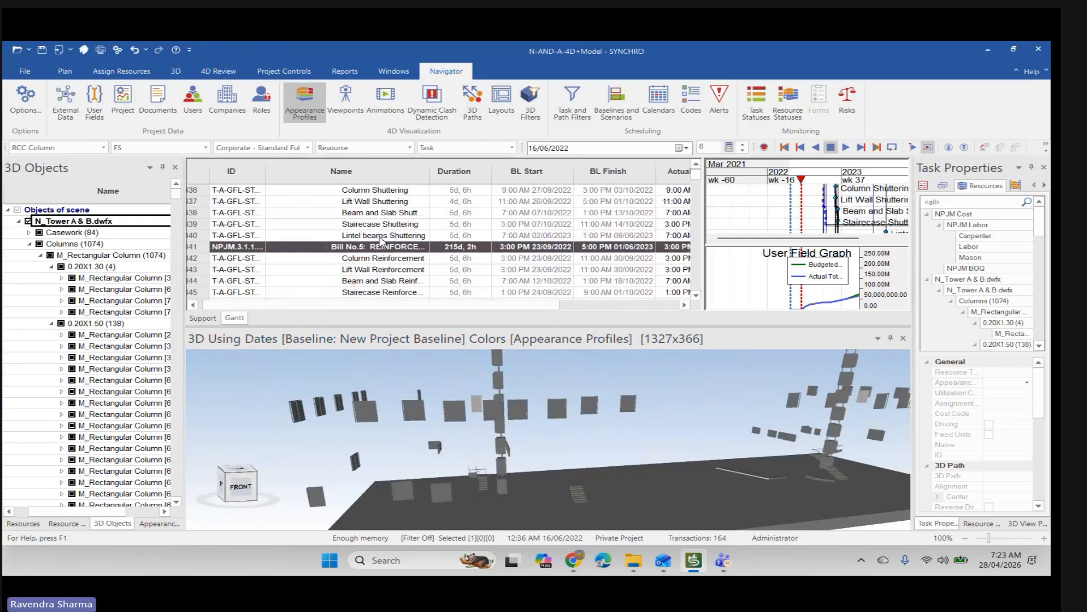
{"action": "scroll", "coordinate": [380, 227], "scroll_direction": "up", "scroll_amount": 1}
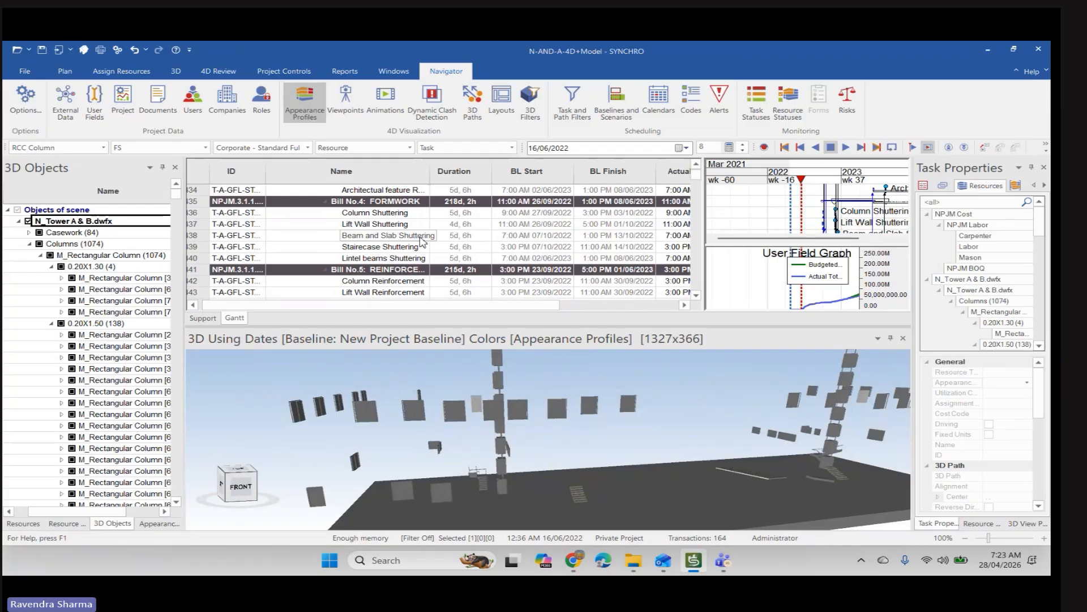
{"action": "scroll", "coordinate": [430, 245], "scroll_direction": "down", "scroll_amount": 3}
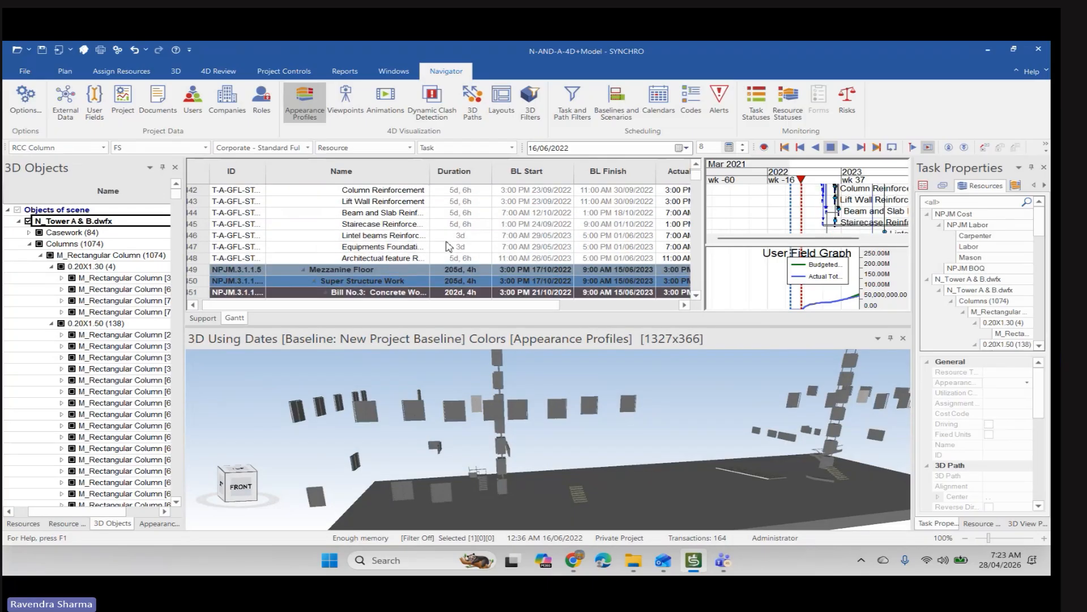
{"action": "scroll", "coordinate": [432, 224], "scroll_direction": "down", "scroll_amount": 1}
{"action": "scroll", "coordinate": [433, 233], "scroll_direction": "down", "scroll_amount": 8}
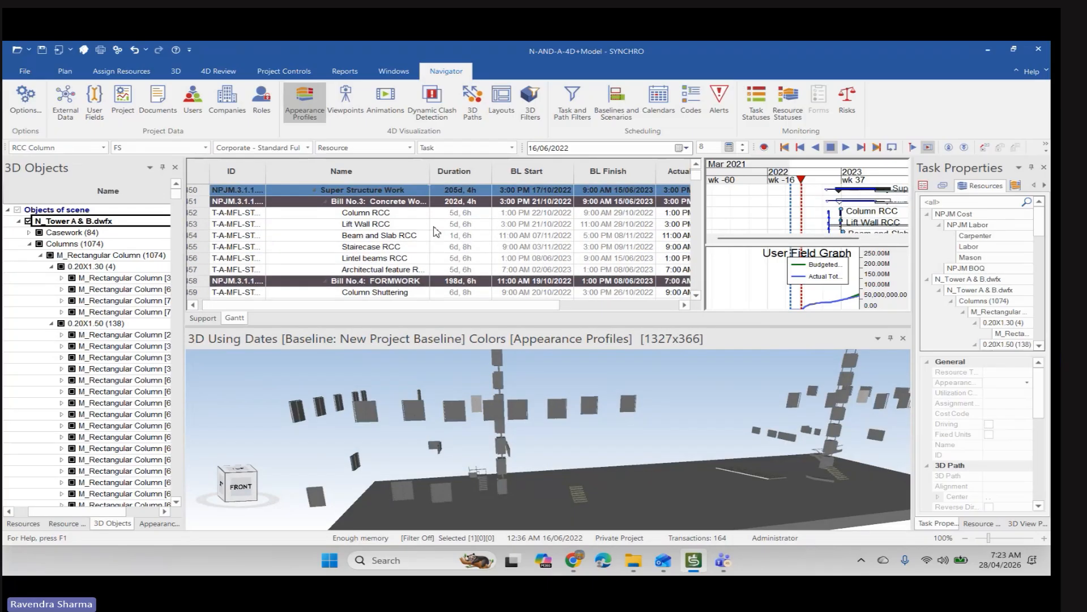
{"action": "scroll", "coordinate": [443, 238], "scroll_direction": "down", "scroll_amount": 1}
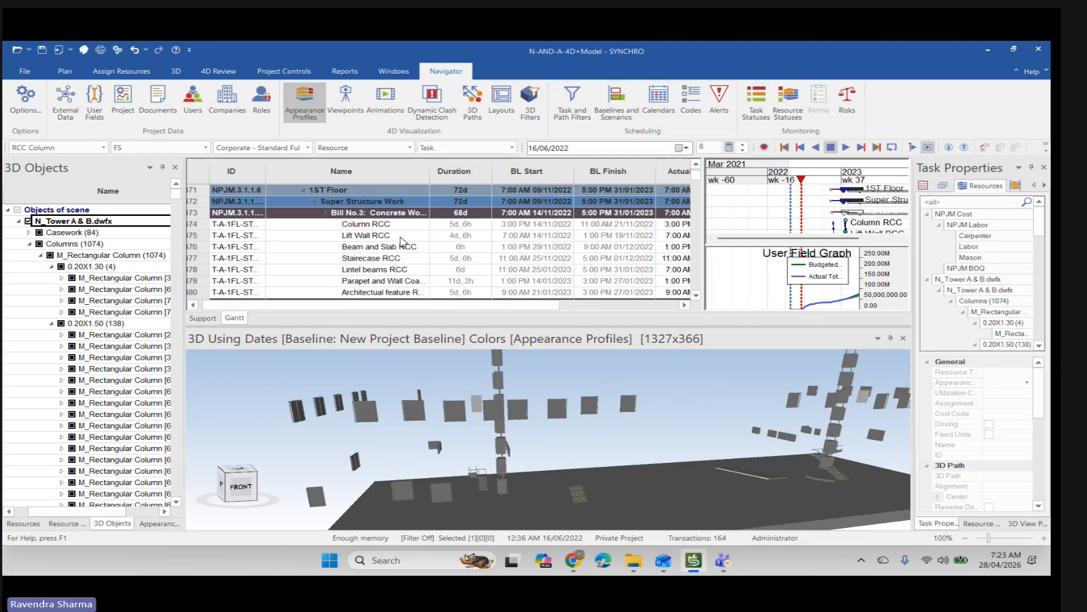
{"action": "scroll", "coordinate": [422, 239], "scroll_direction": "down", "scroll_amount": 6}
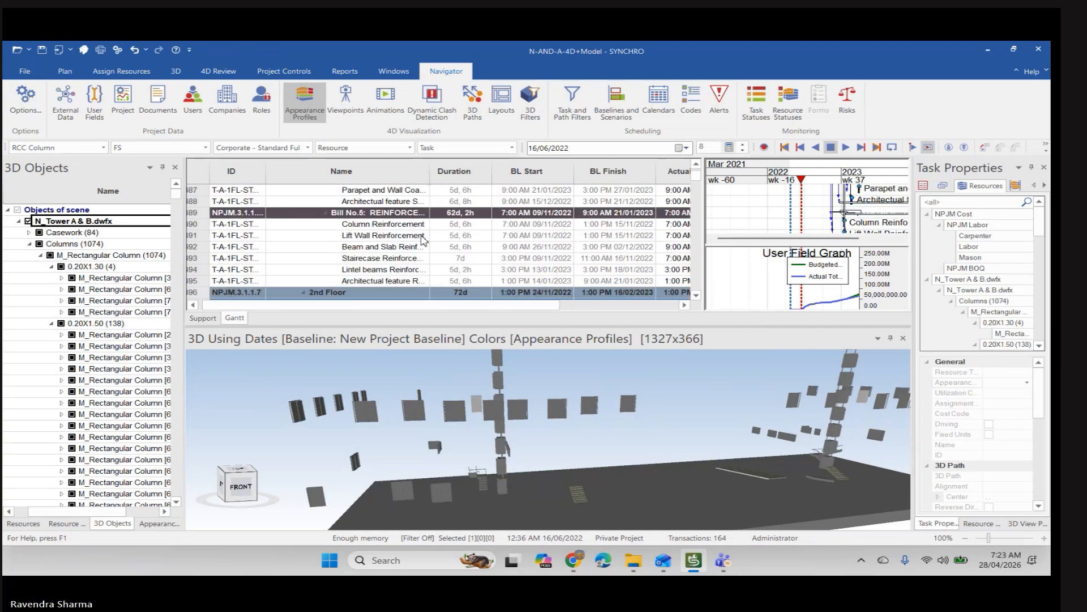
{"action": "scroll", "coordinate": [412, 238], "scroll_direction": "down", "scroll_amount": 1}
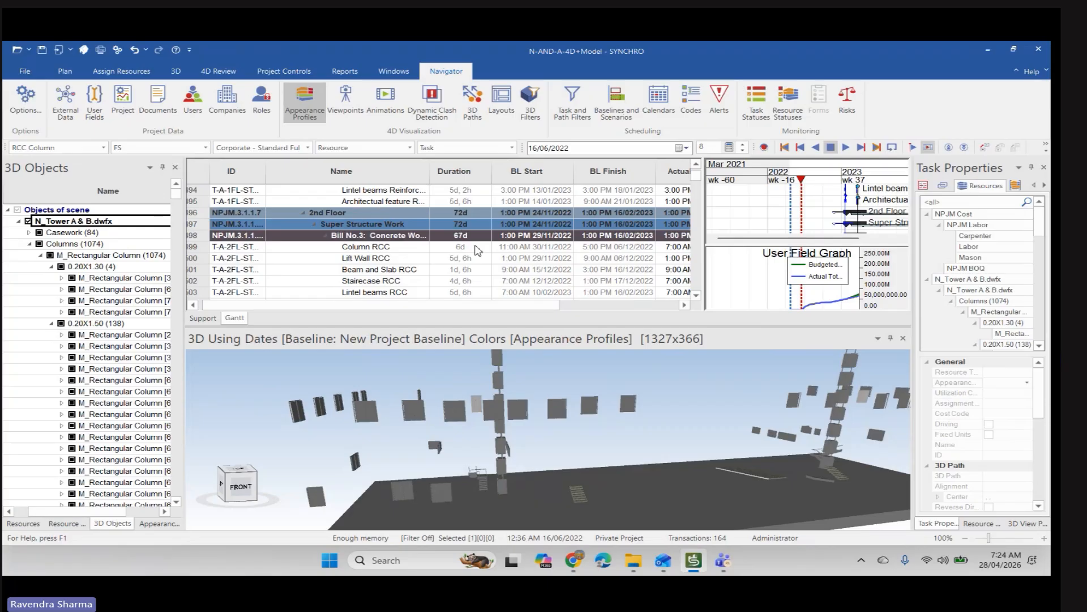
{"action": "scroll", "coordinate": [479, 250], "scroll_direction": "down", "scroll_amount": 7}
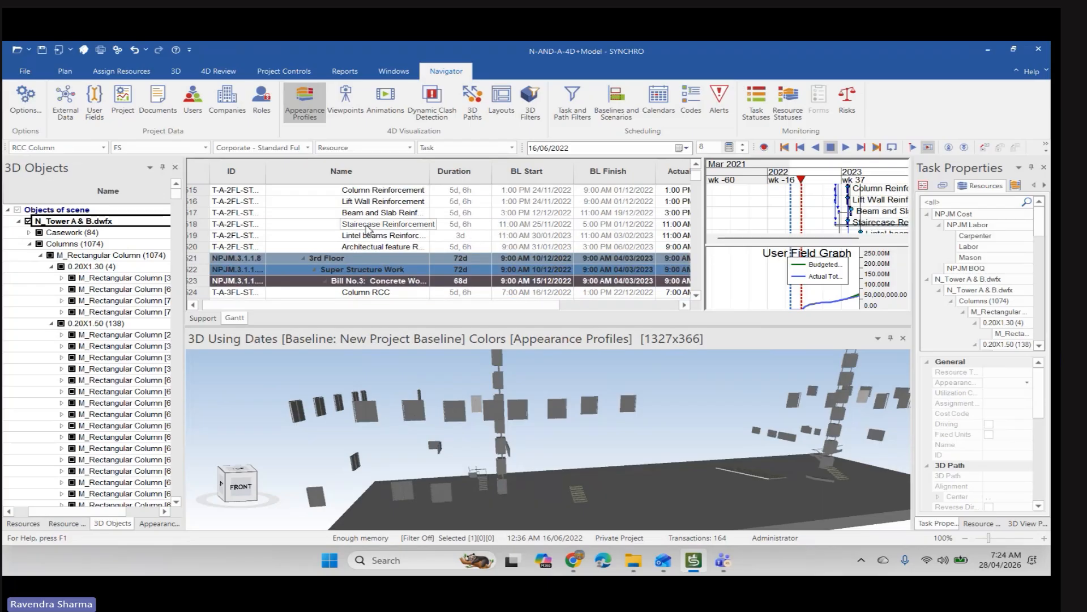
{"action": "scroll", "coordinate": [355, 224], "scroll_direction": "down", "scroll_amount": 9}
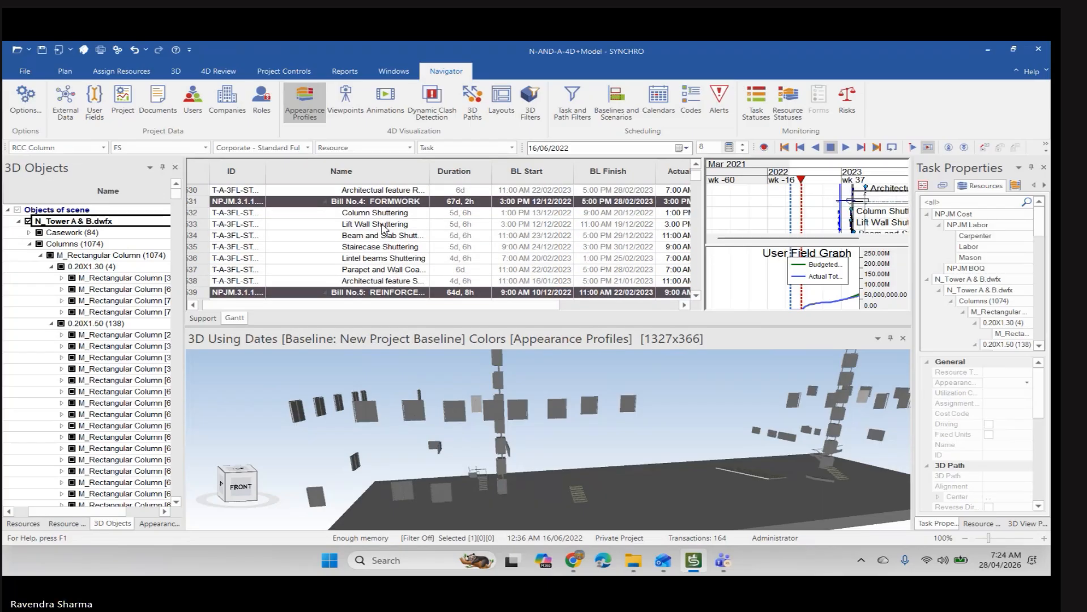
{"action": "scroll", "coordinate": [384, 228], "scroll_direction": "down", "scroll_amount": 2}
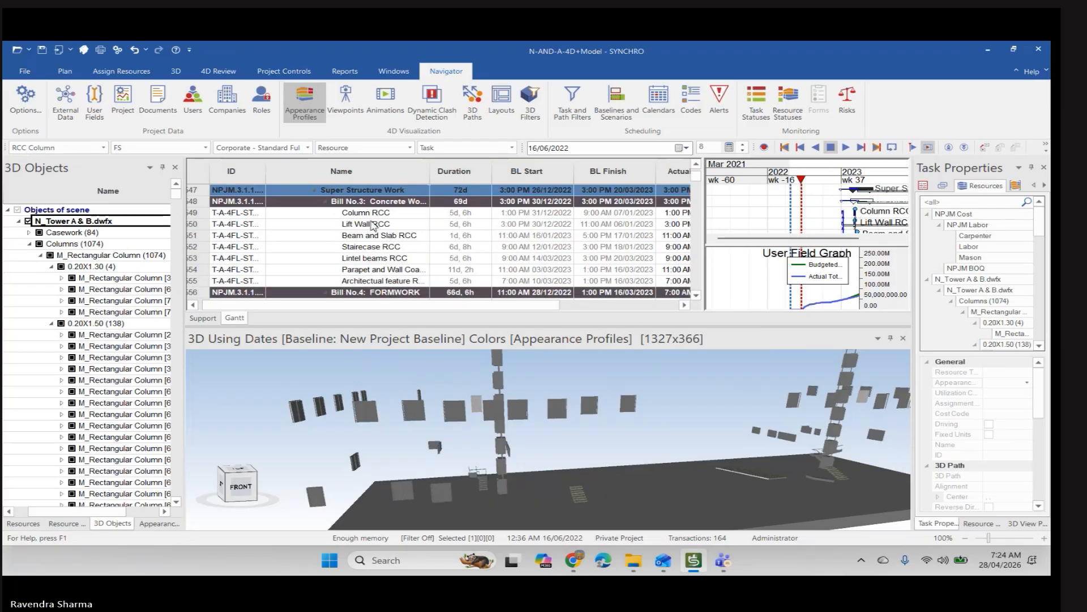
{"action": "left_click", "coordinate": [369, 224]}
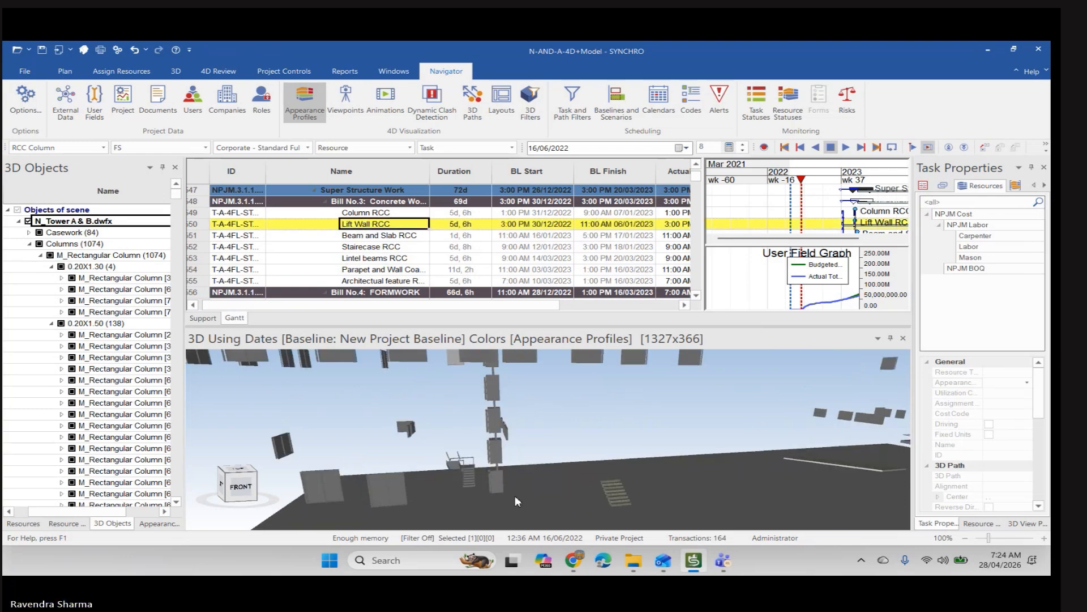
{"action": "left_click", "coordinate": [493, 472]}
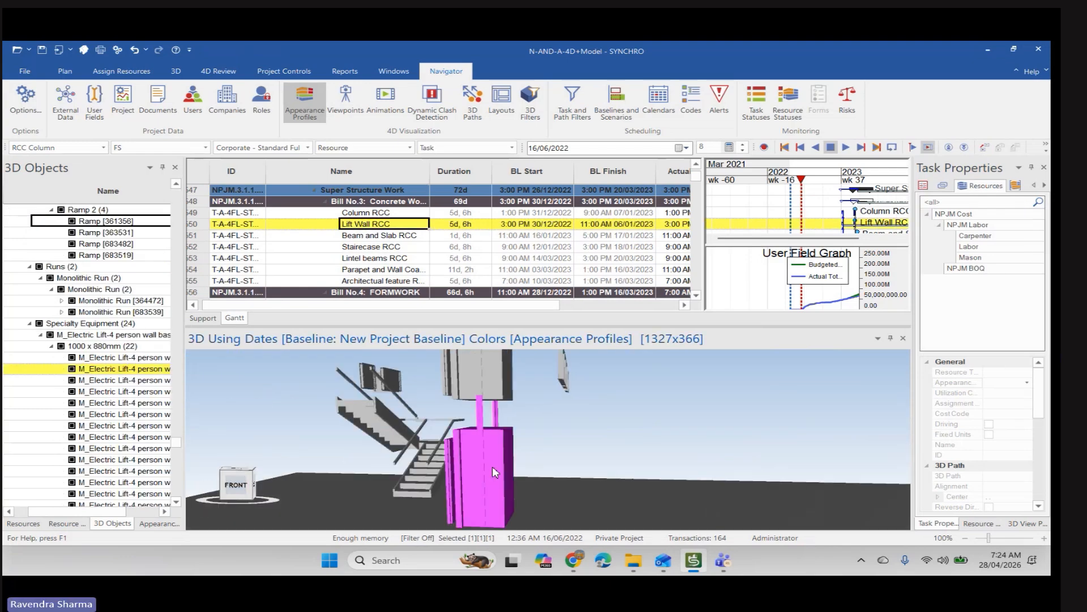
{"action": "left_click", "coordinate": [365, 236]}
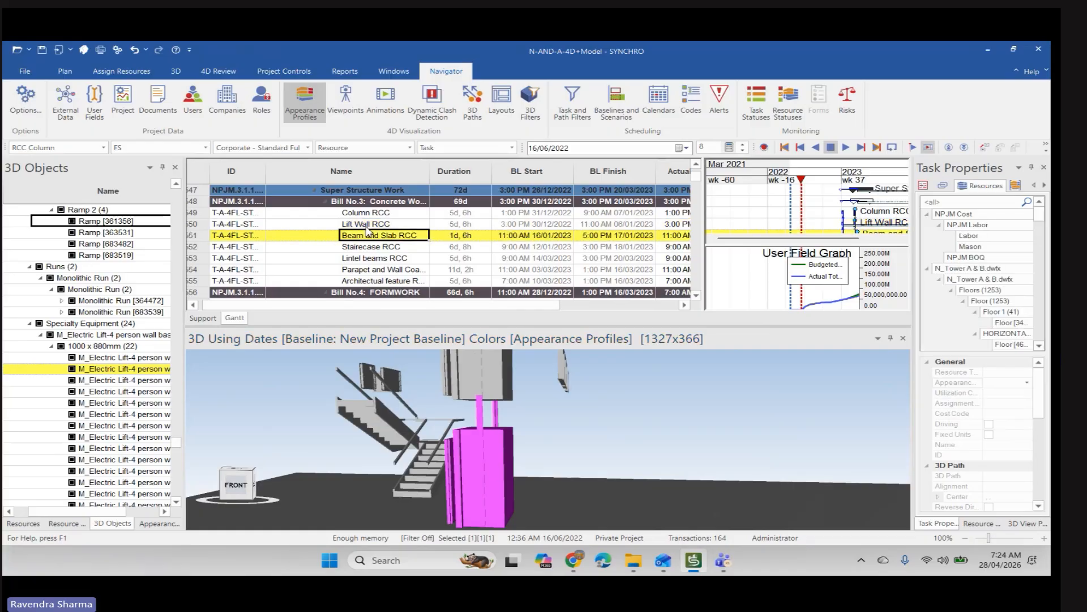
{"action": "left_click", "coordinate": [366, 226]}
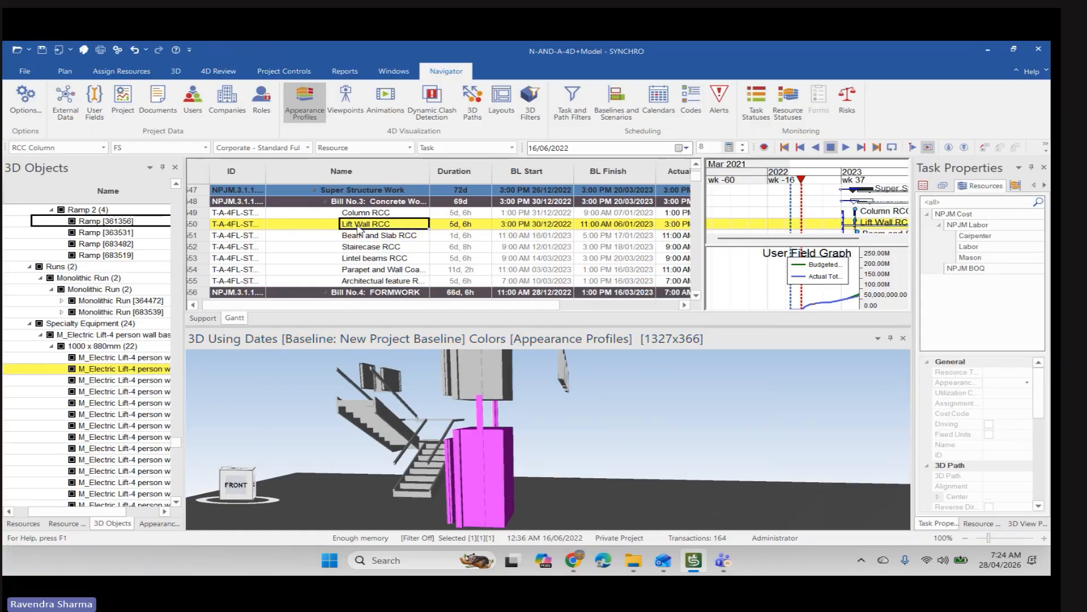
{"action": "right_click", "coordinate": [606, 414]}
{"action": "left_click", "coordinate": [679, 338]}
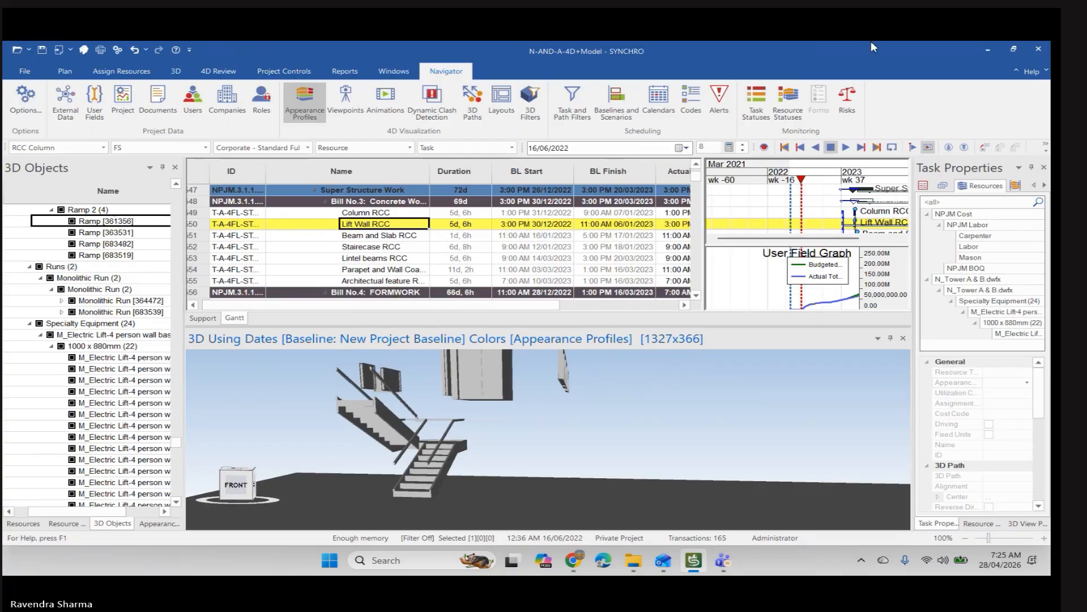
{"action": "mouse_move", "coordinate": [722, 563]}
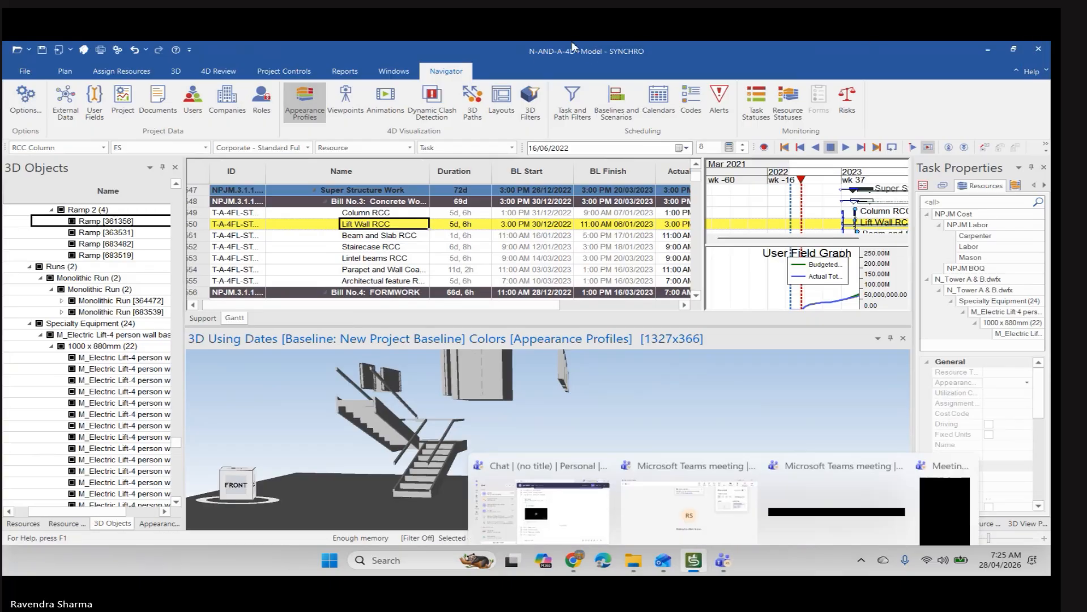